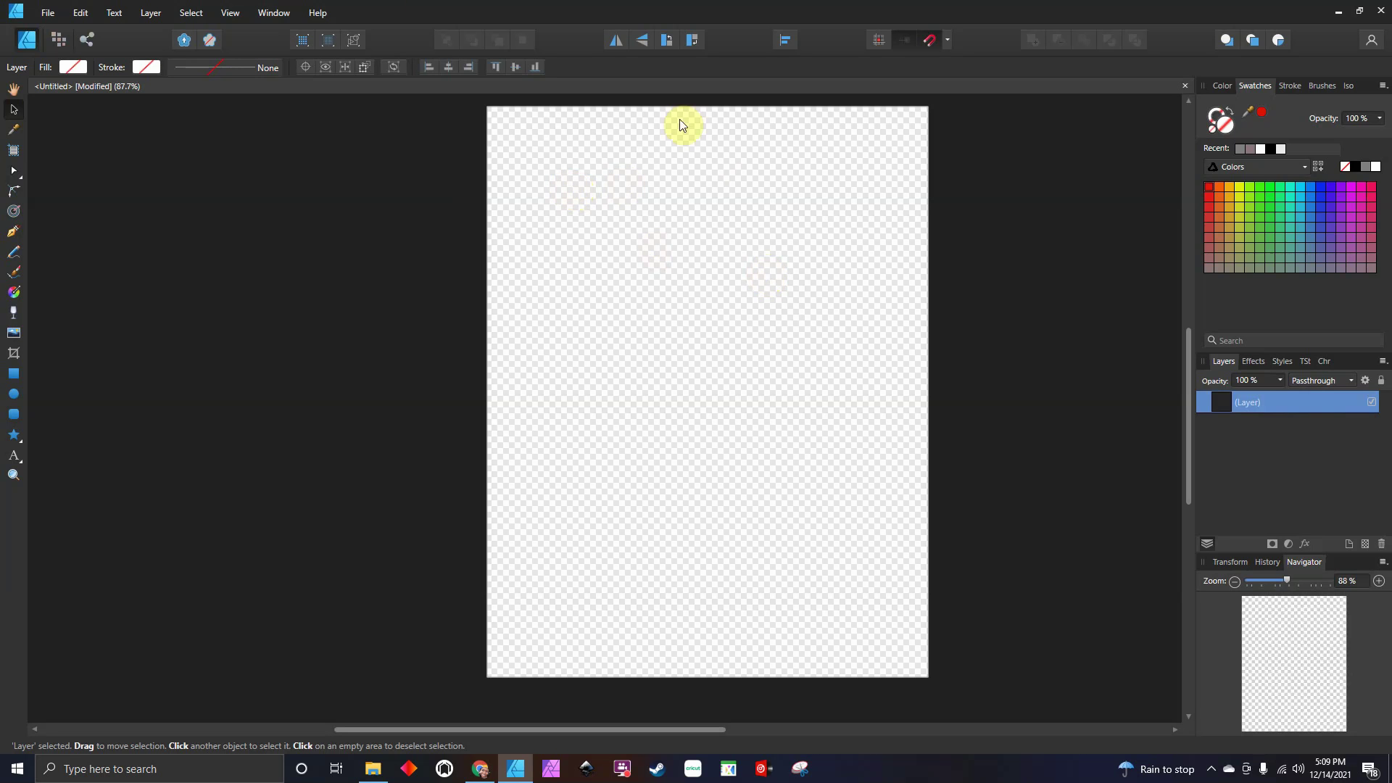
- Start opening a file and browse to the #1 PREMADE SHIRT DESIGNS folder inside RACHIES MASTER FILES
click(50, 16)
mouse_move(80, 13)
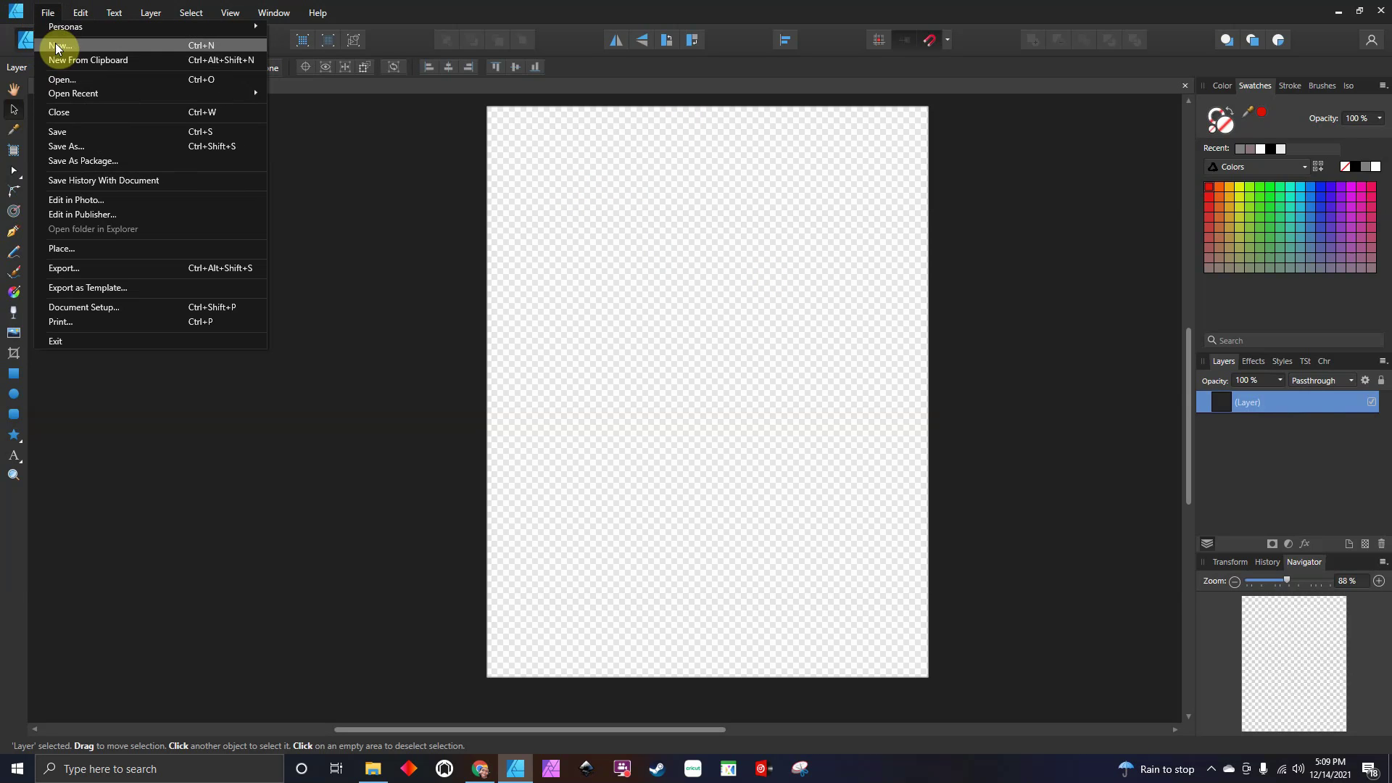
click(65, 81)
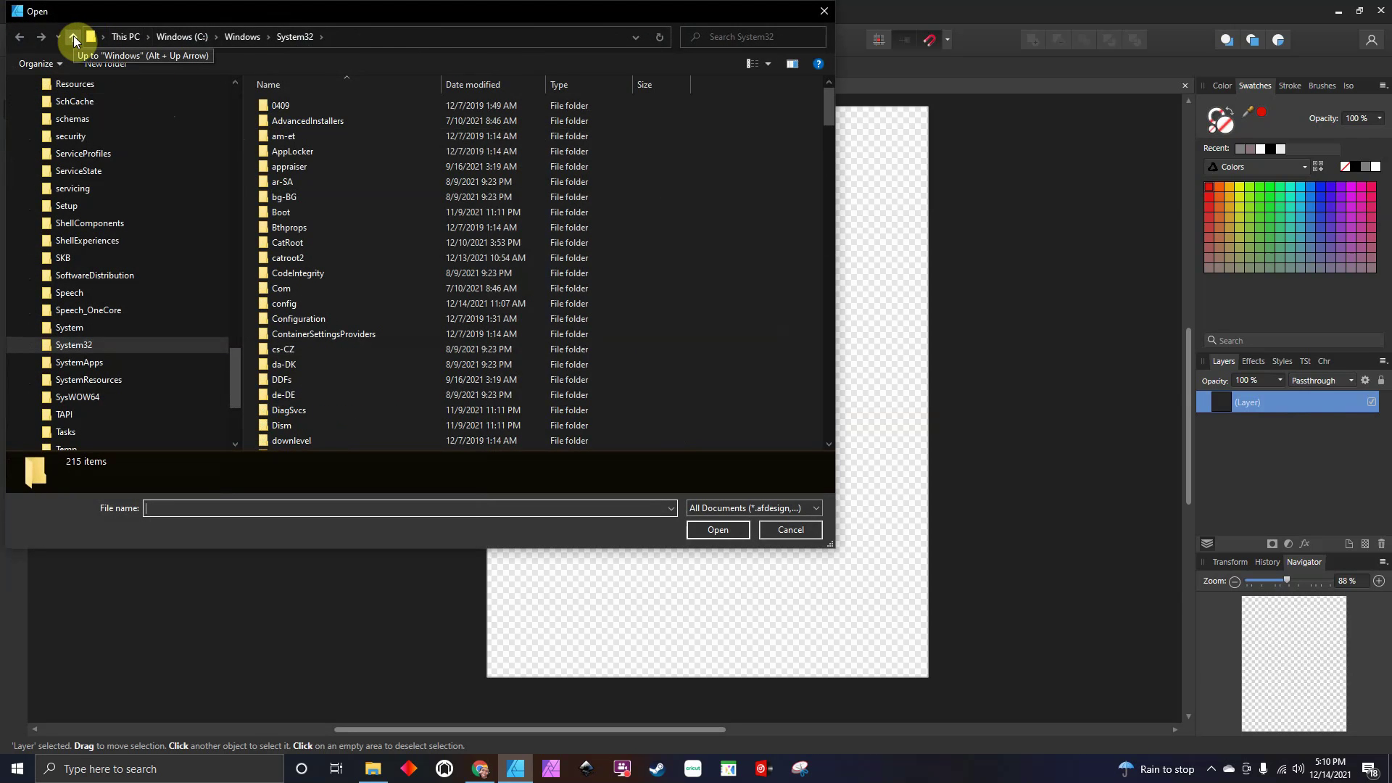
click(74, 37)
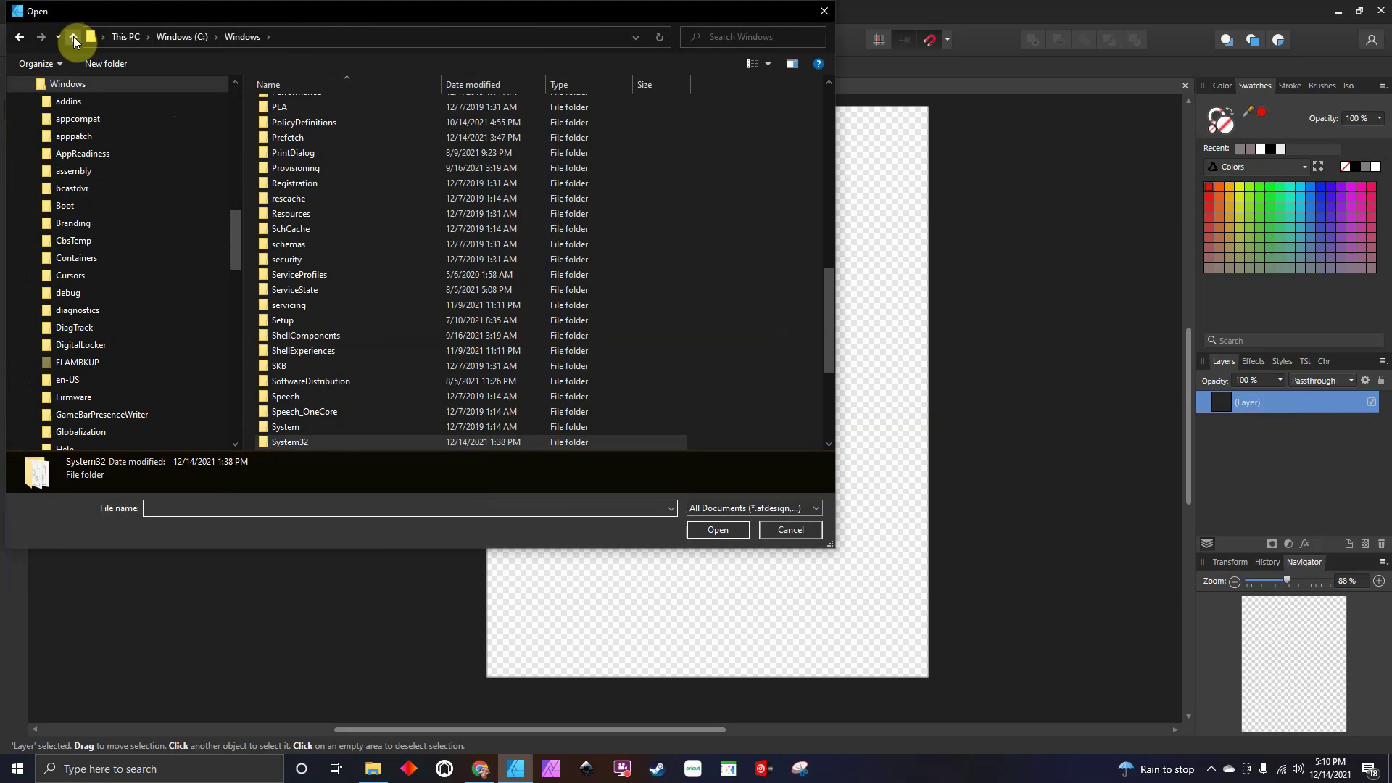
click(74, 38)
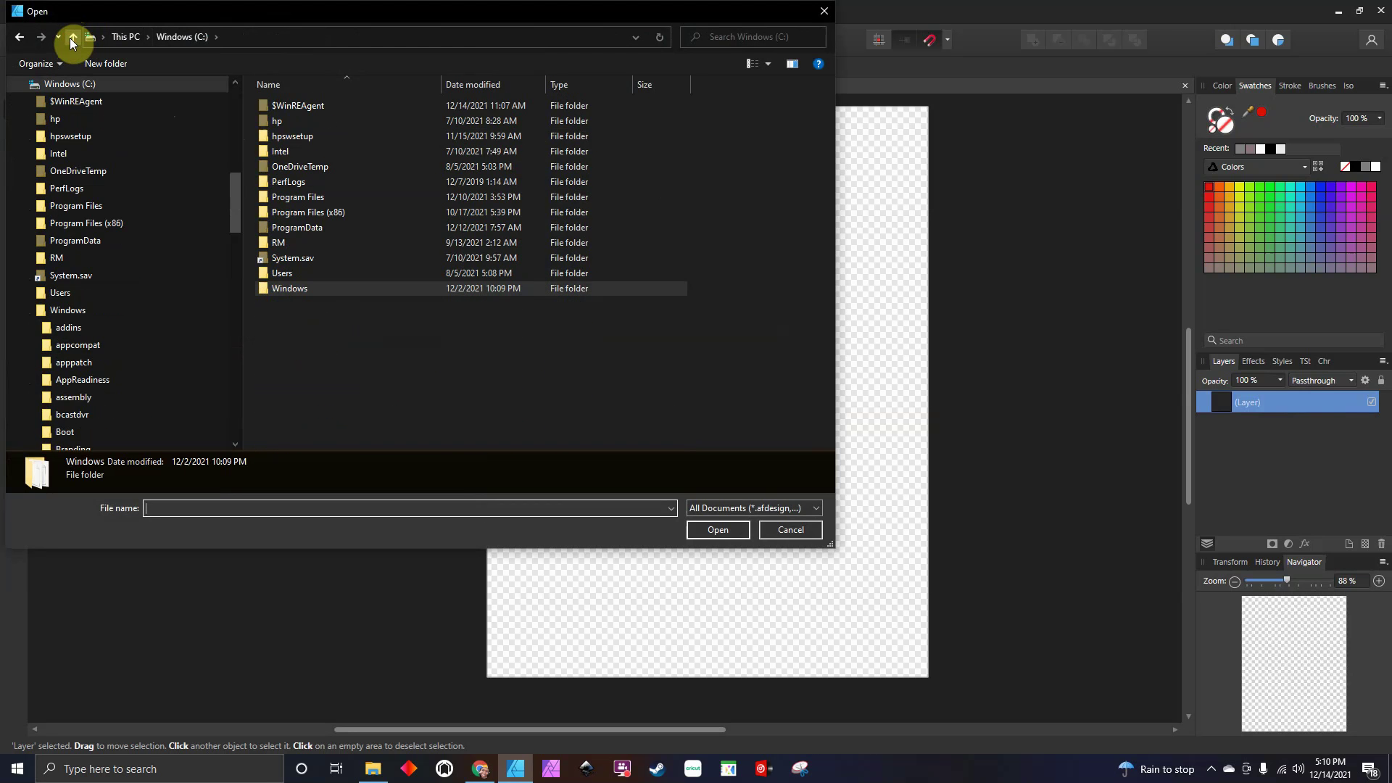
click(72, 39)
scroll(104, 213, up, 8)
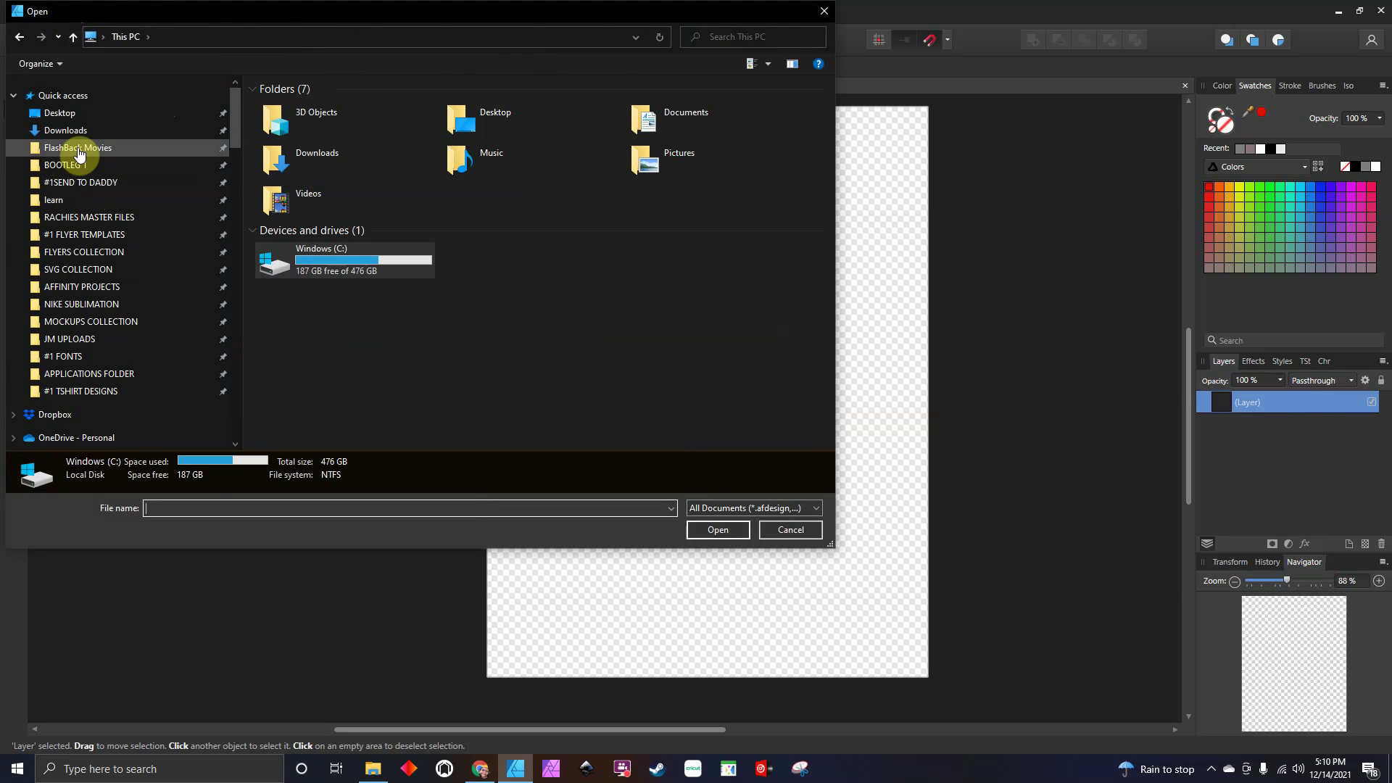
click(78, 392)
click(409, 37)
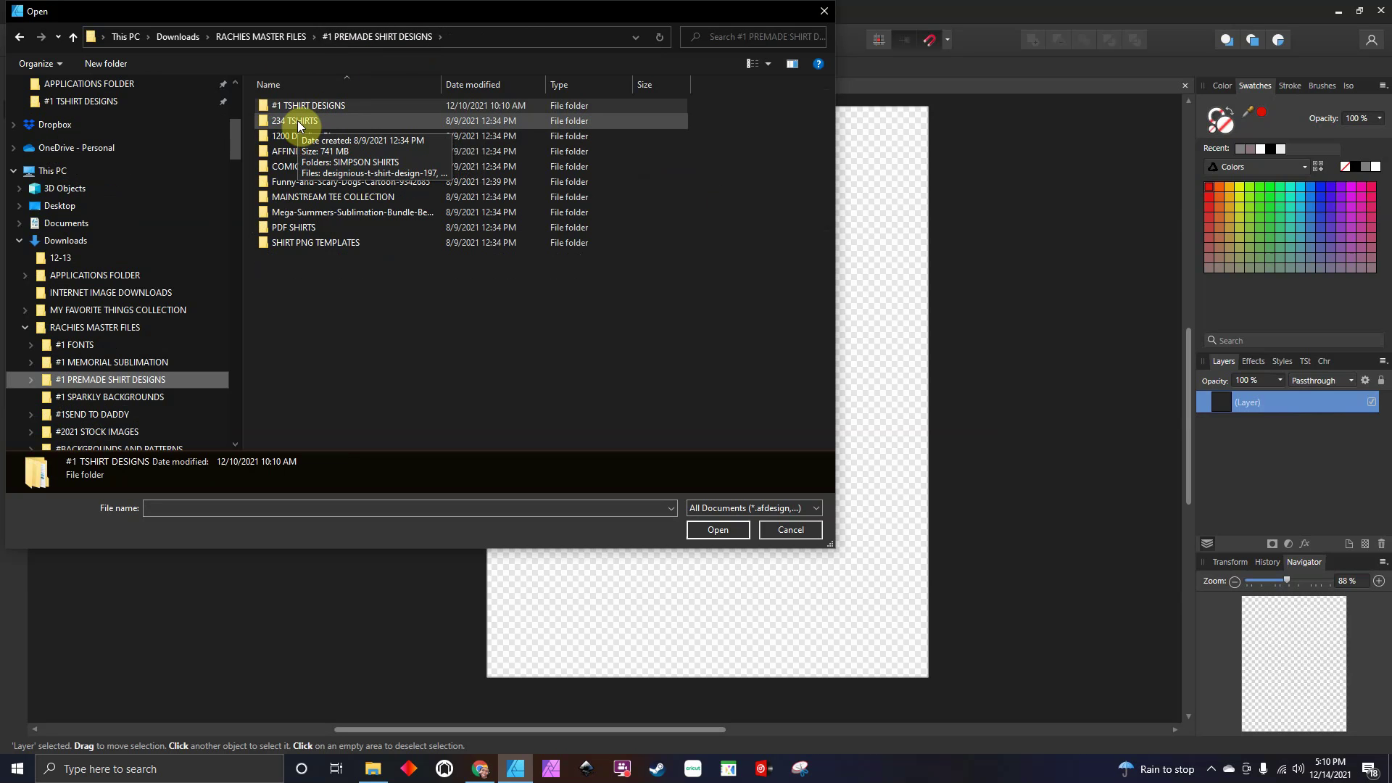
click(298, 124)
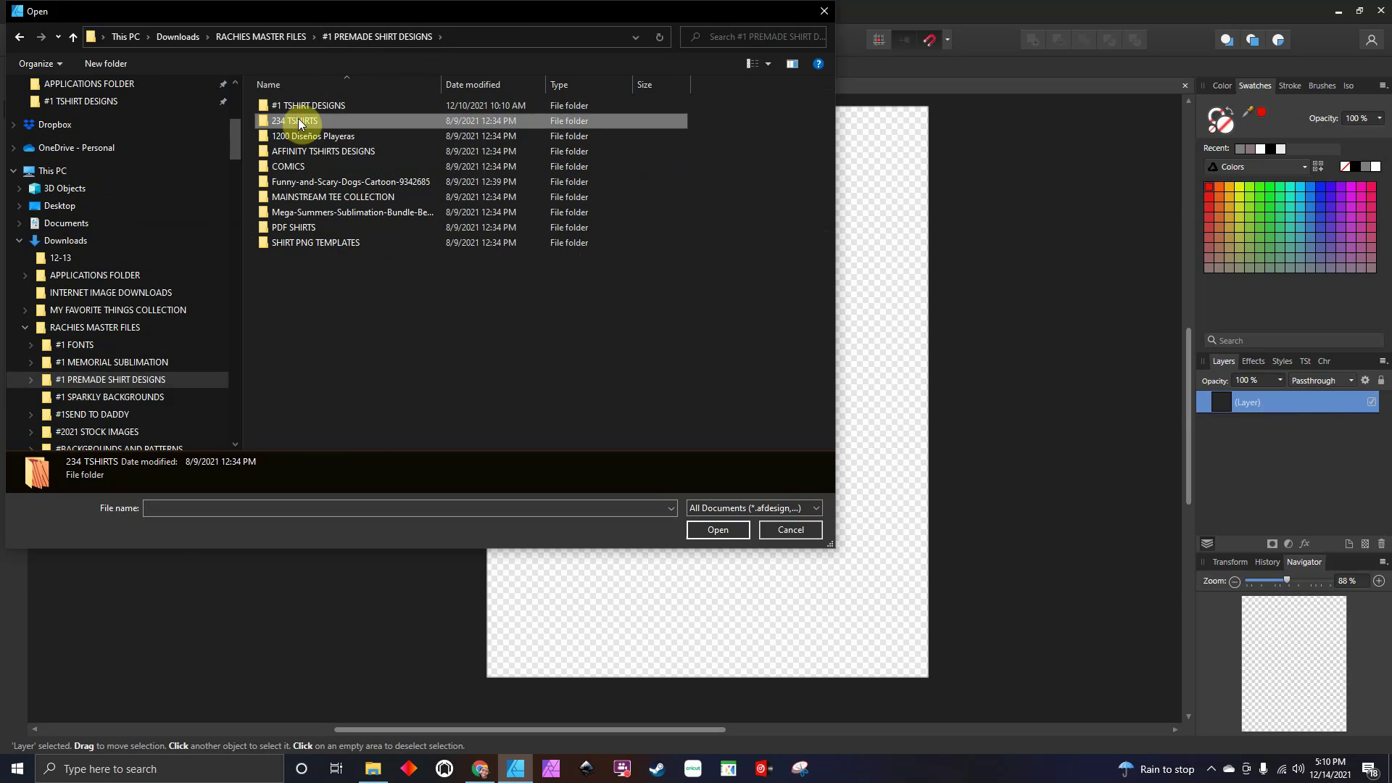
click(719, 530)
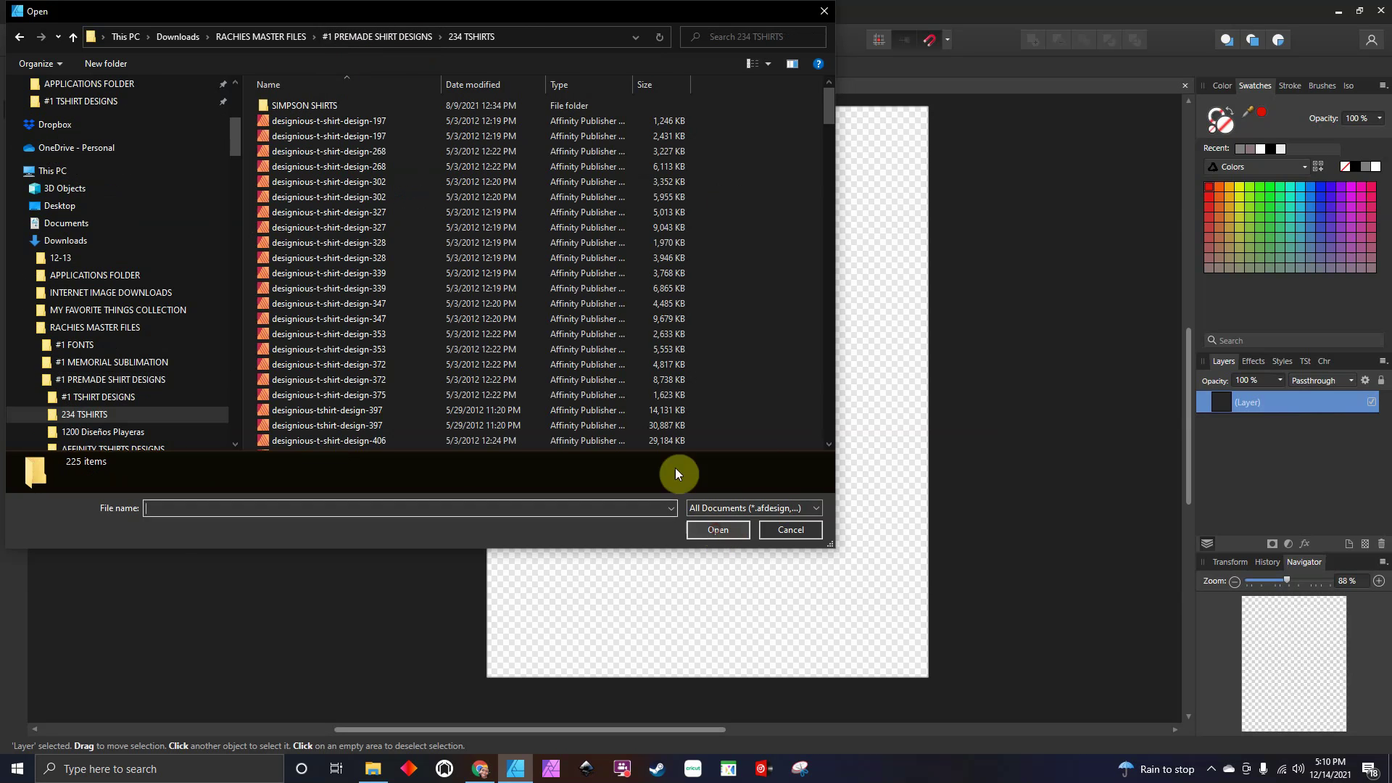
click(71, 37)
- Place the DID I LEAVE design from the AFFINITY TSHIRTS DESIGNS folder onto the page, filling most of its width
click(316, 151)
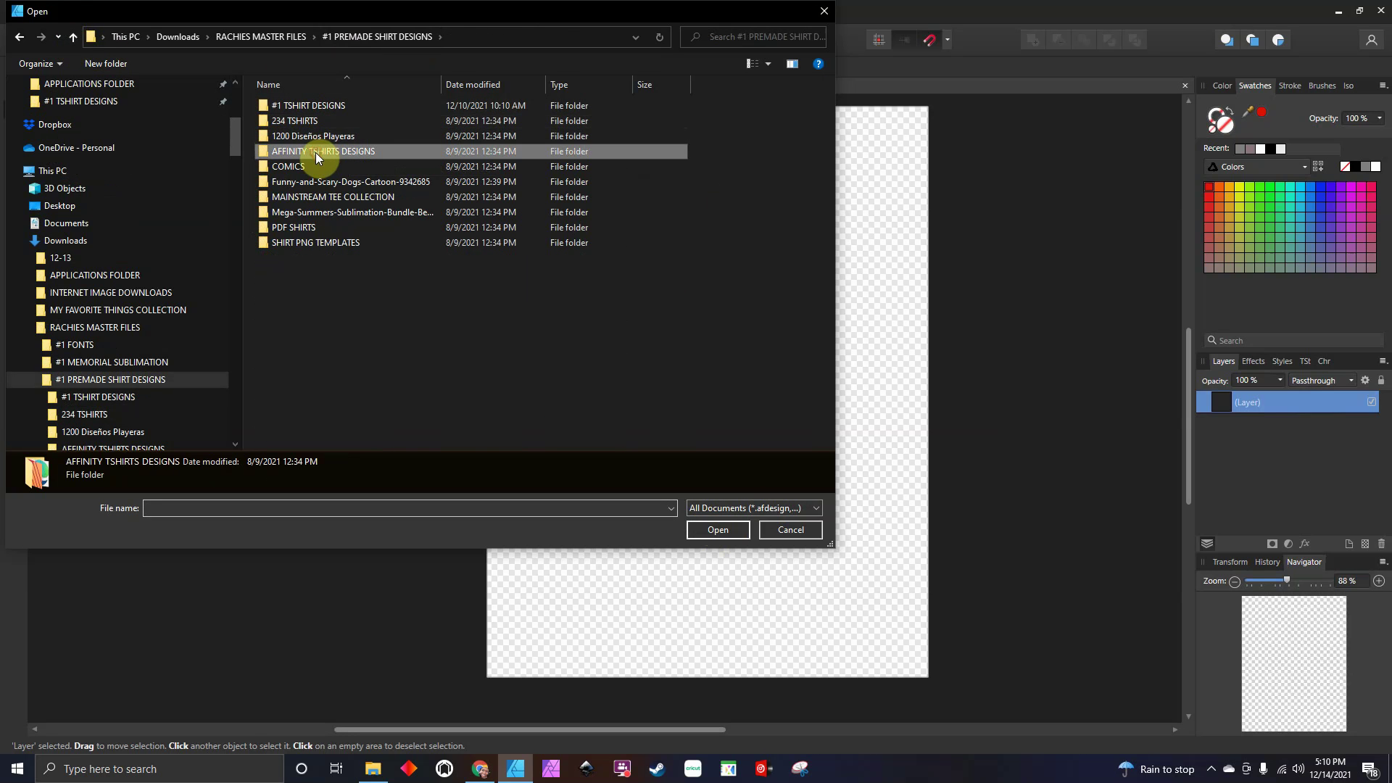
click(711, 530)
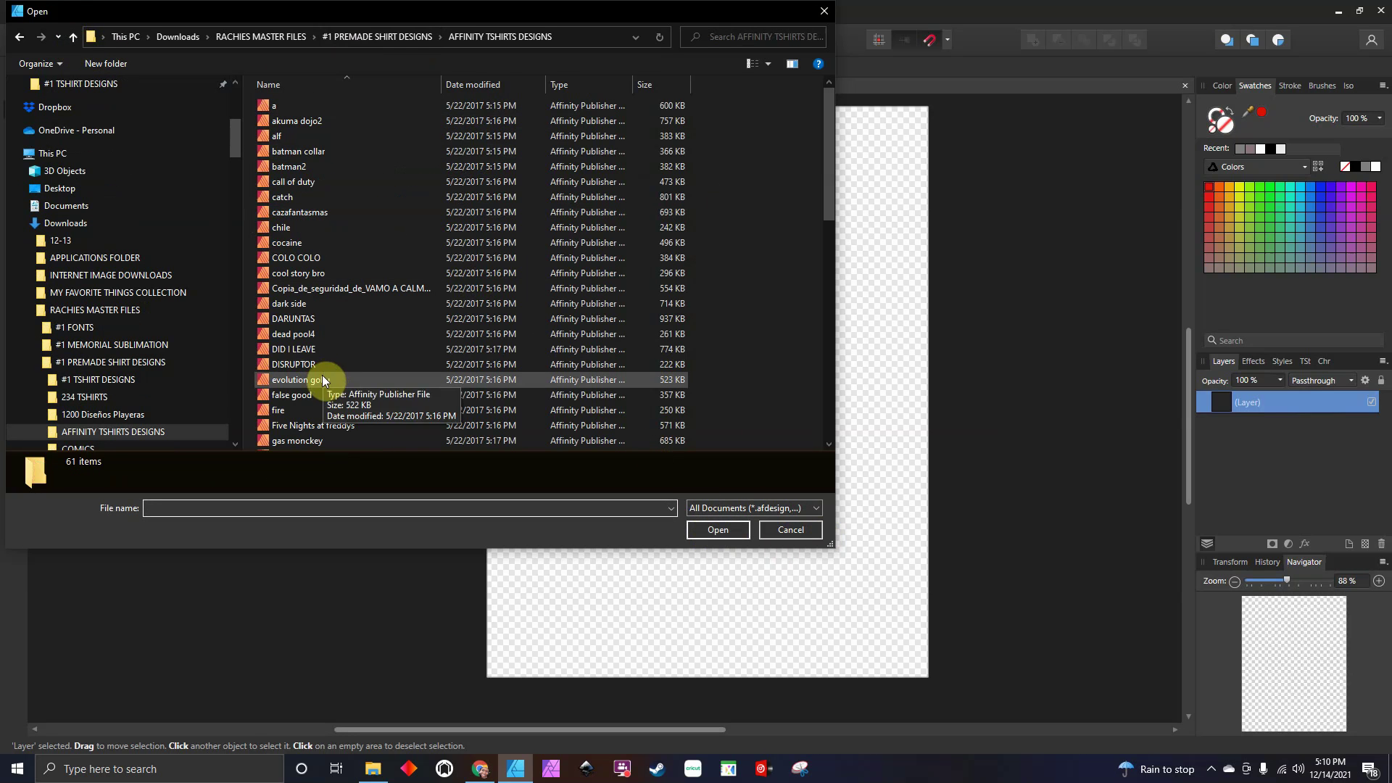
click(298, 349)
drag(297, 349, 755, 564)
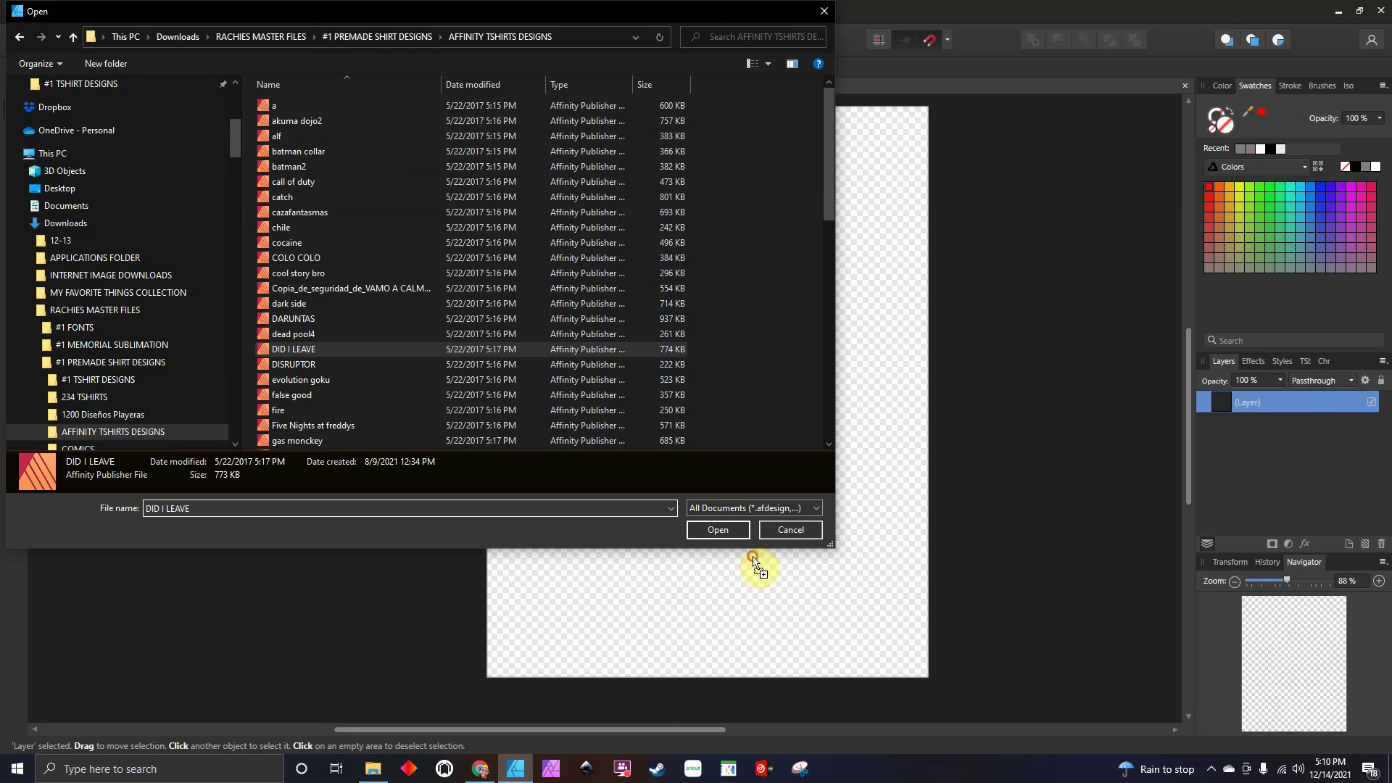
click(825, 11)
drag(839, 528, 797, 346)
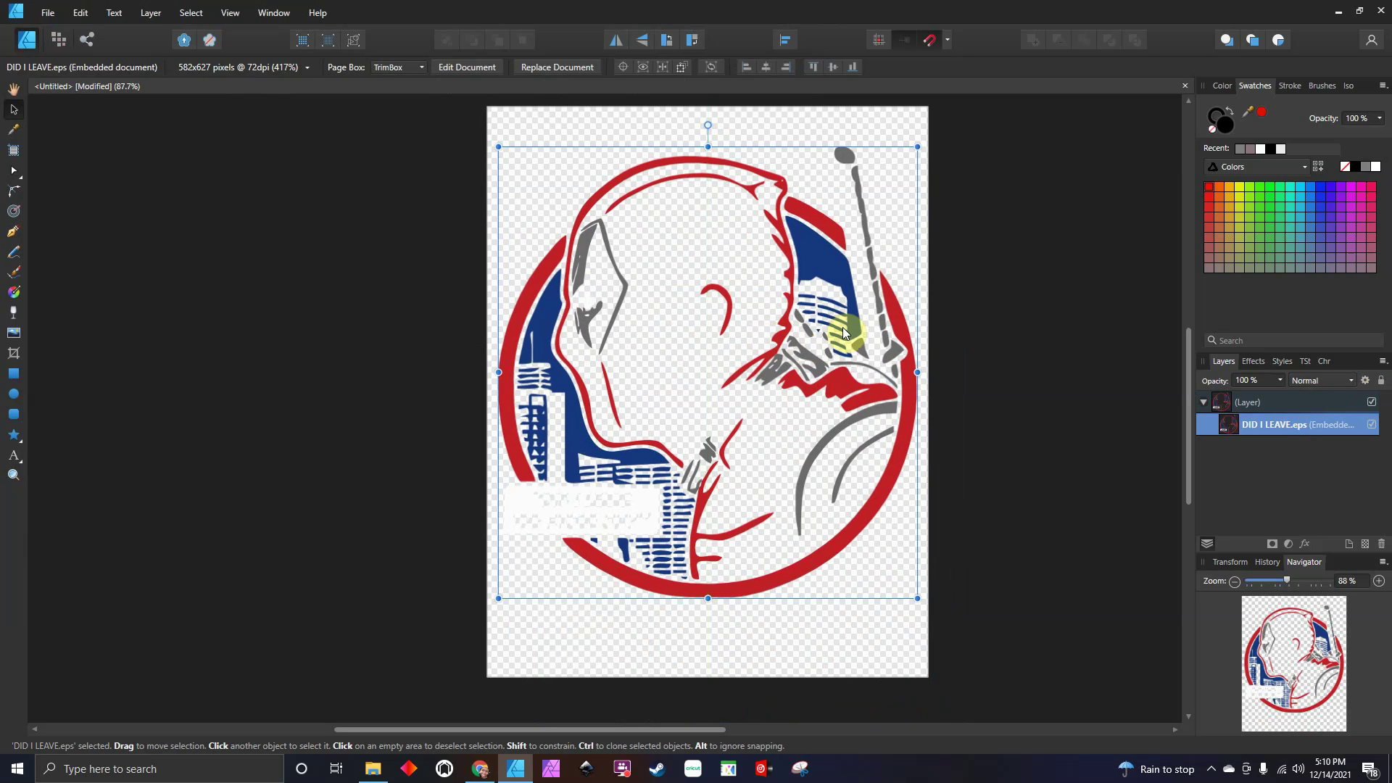
- Open the embedded DID I LEAVE document for editing and copy its whole artwork layer
click(479, 69)
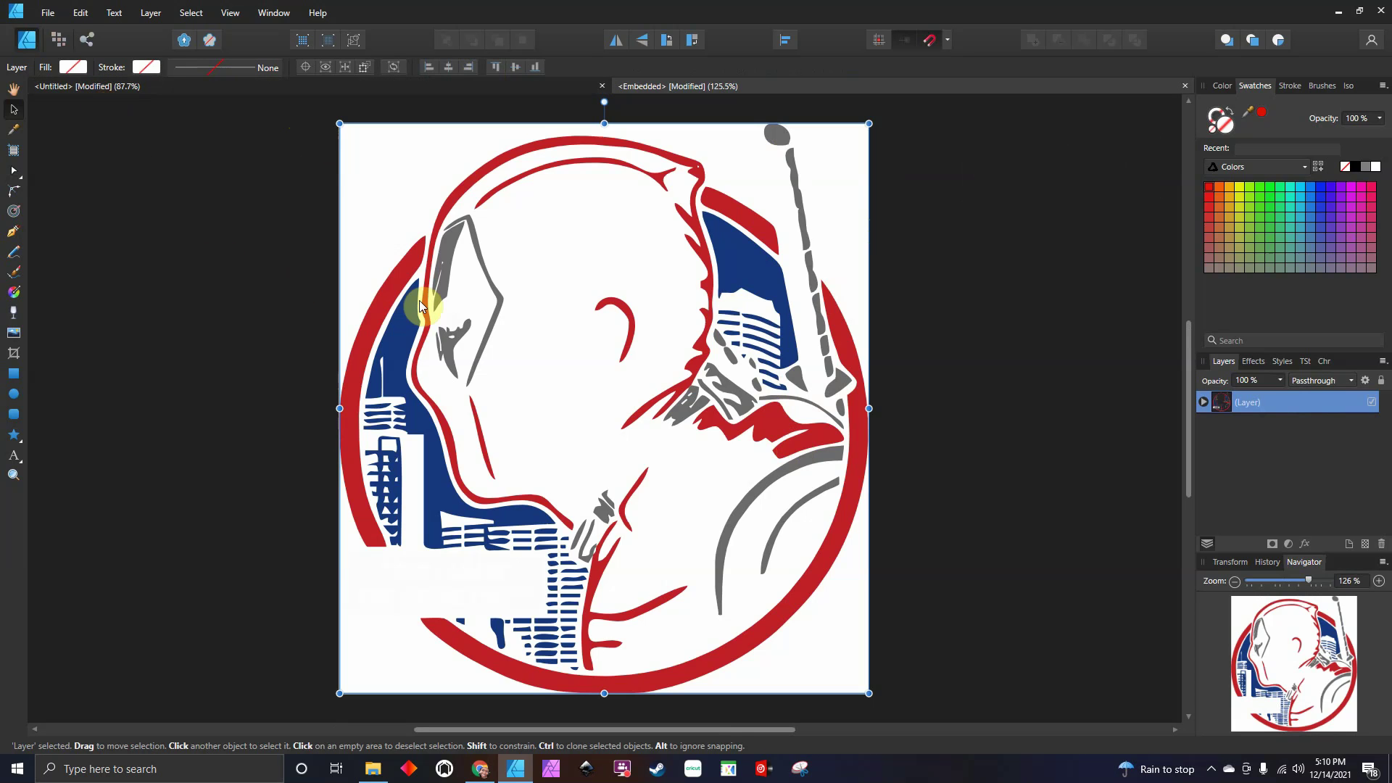
right_click(1298, 407)
click(1258, 443)
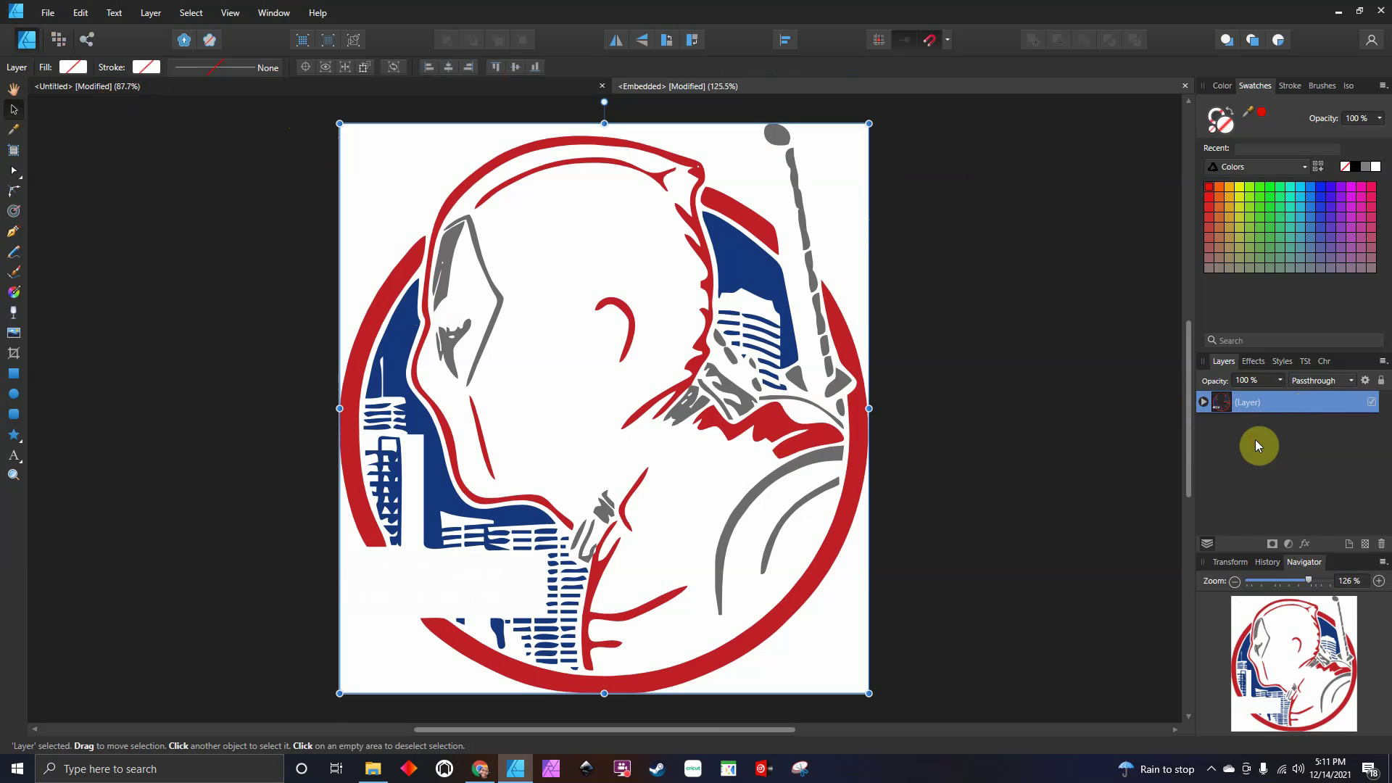
key(ctrl+v)
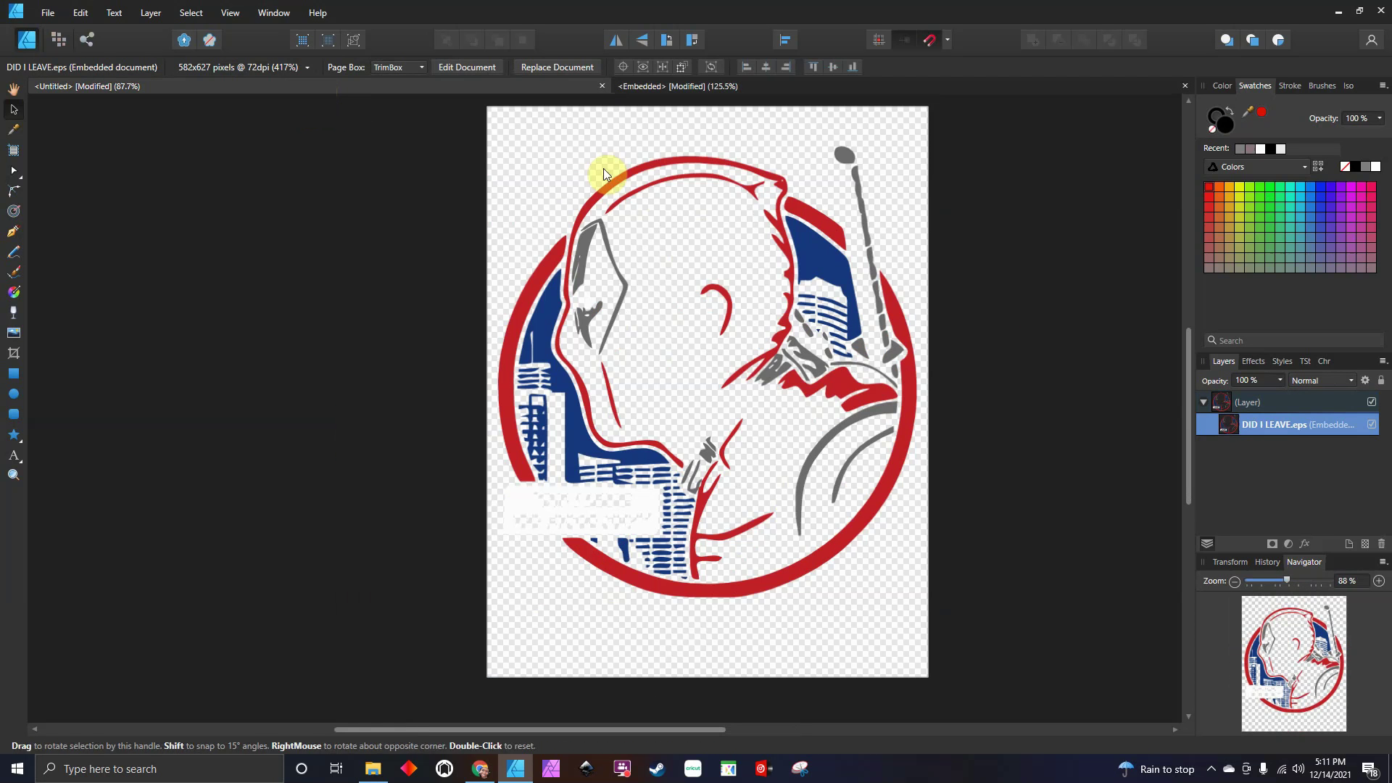
- Move the embedded design off the page and paste the copied artwork layer in its place
drag(839, 312, 379, 313)
right_click(695, 242)
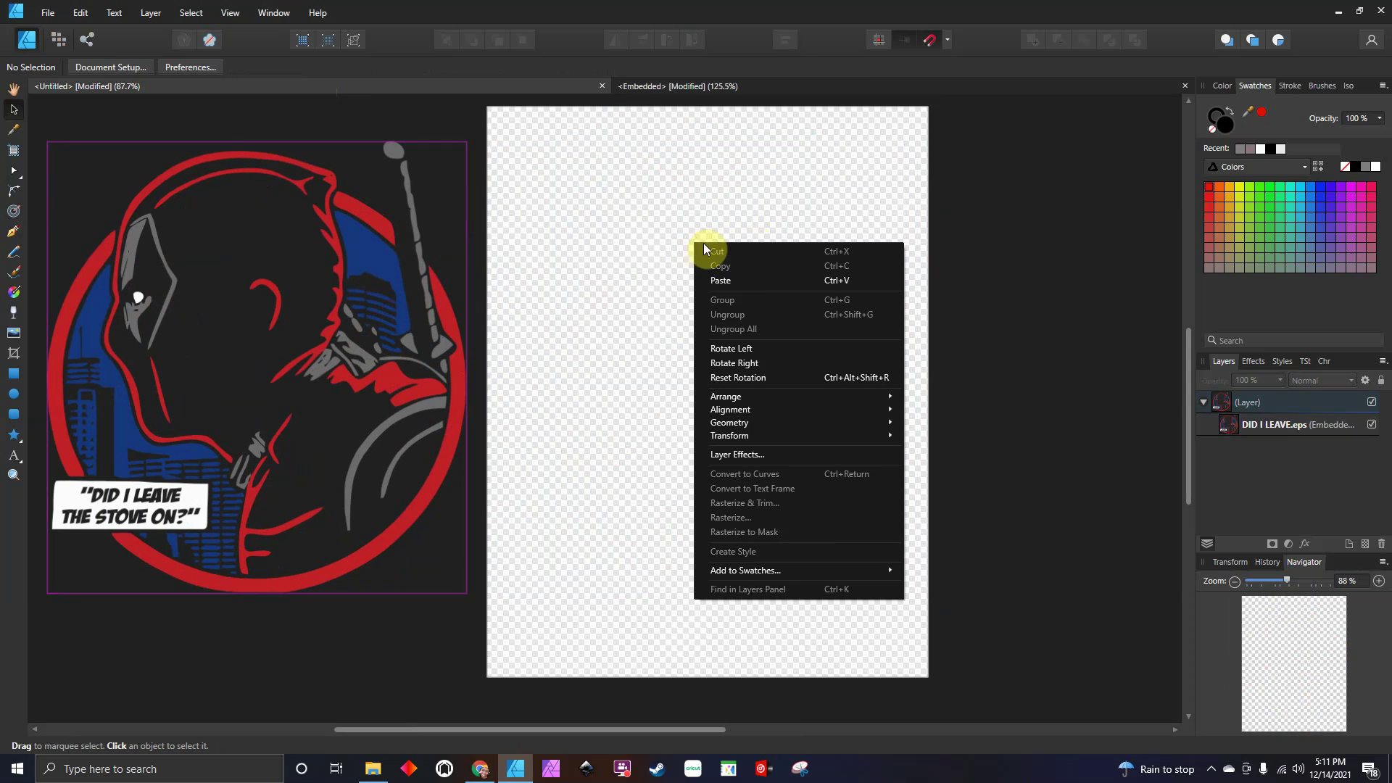
click(725, 280)
drag(783, 281, 798, 325)
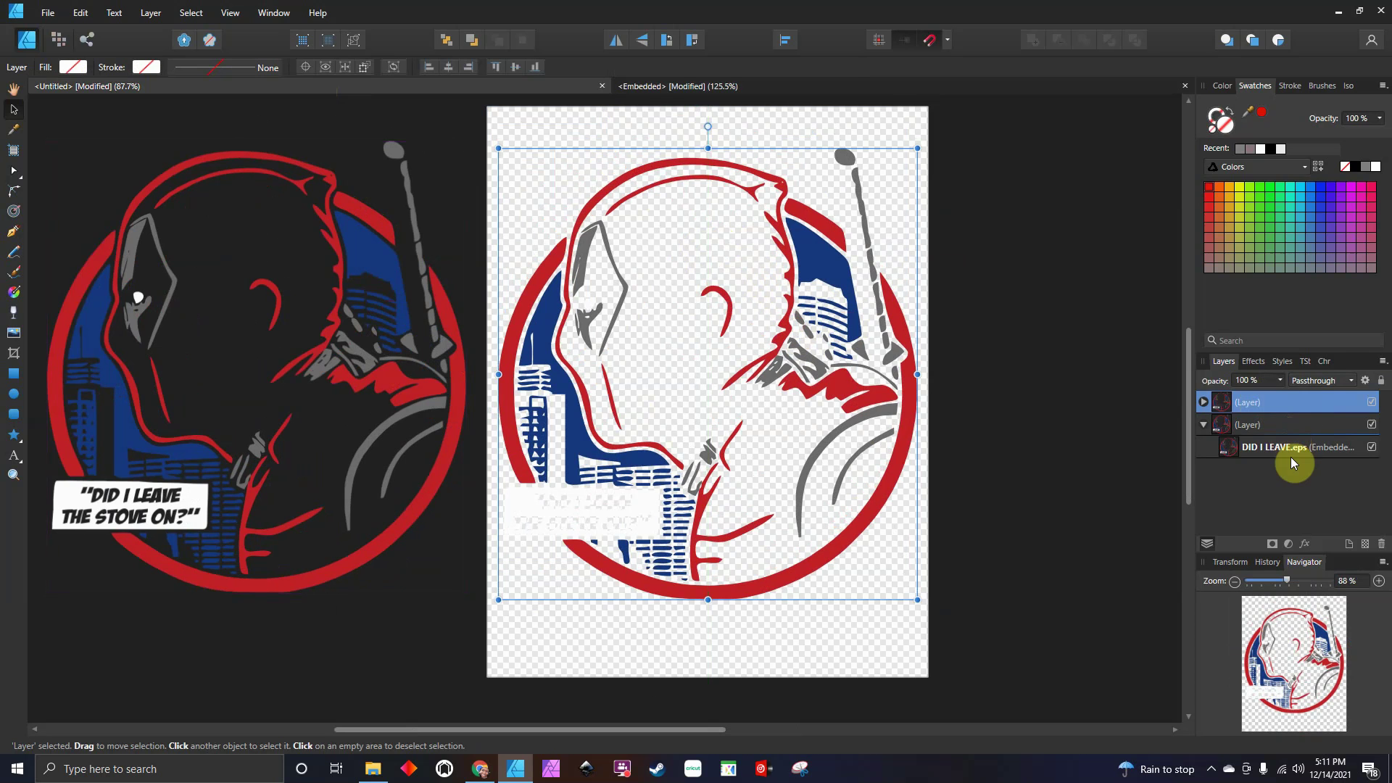
- Delete the embedded DID I LEAVE.eps object and close the embedded document
click(380, 294)
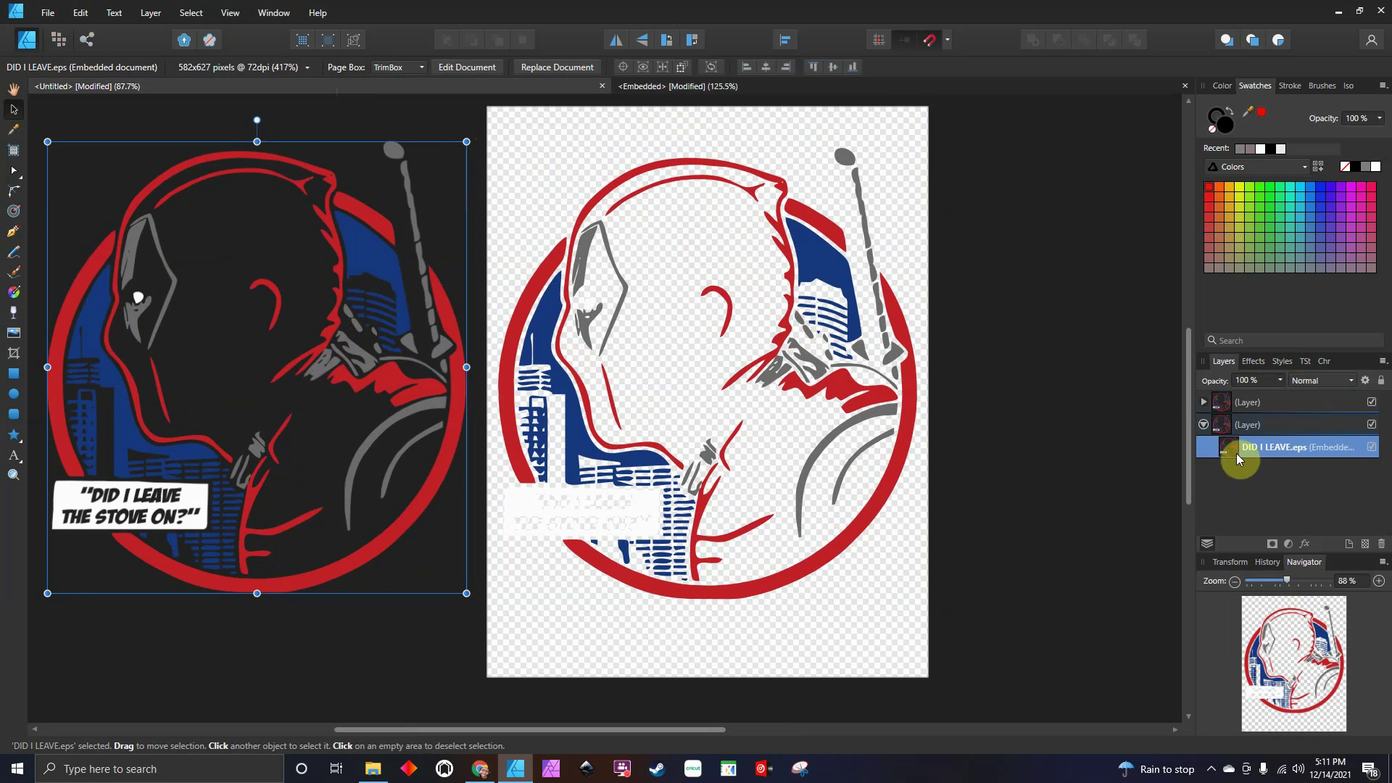
key(Delete)
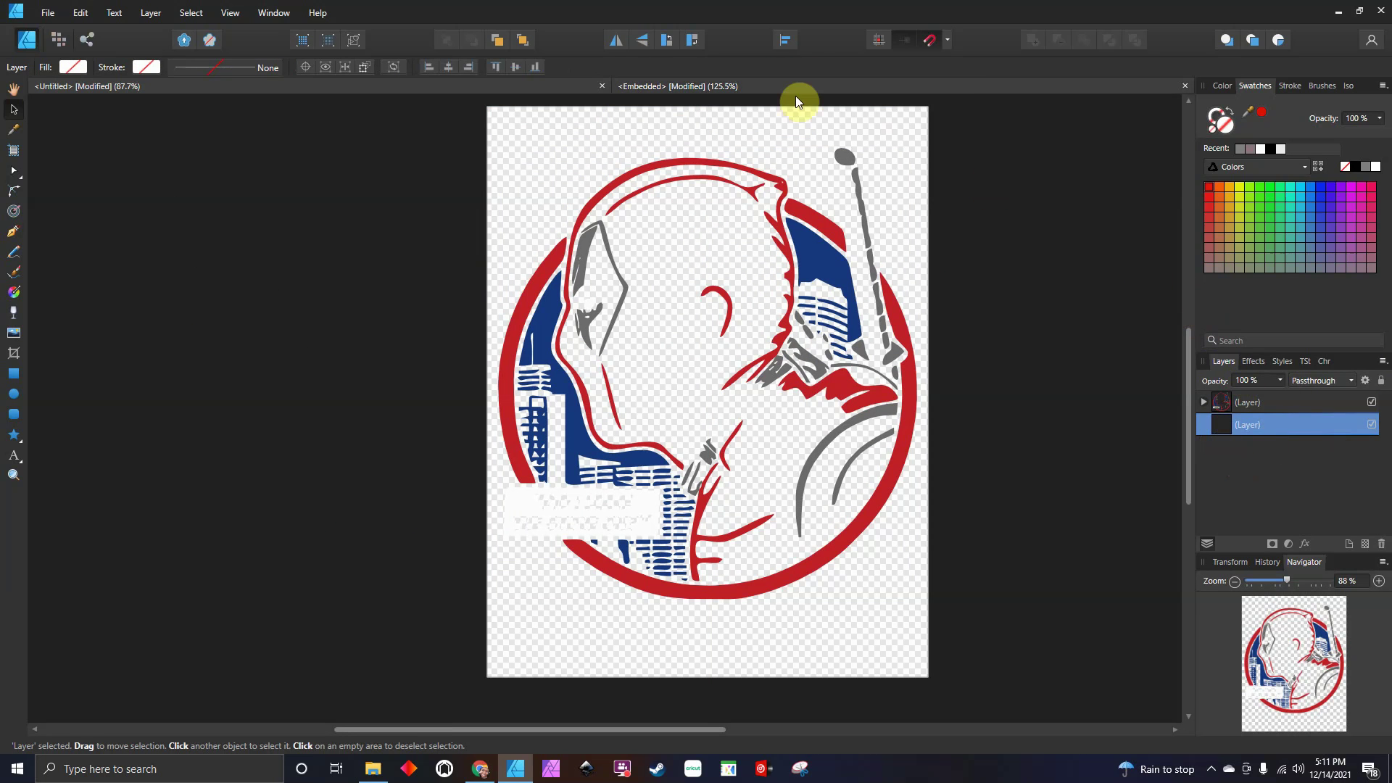
click(1187, 86)
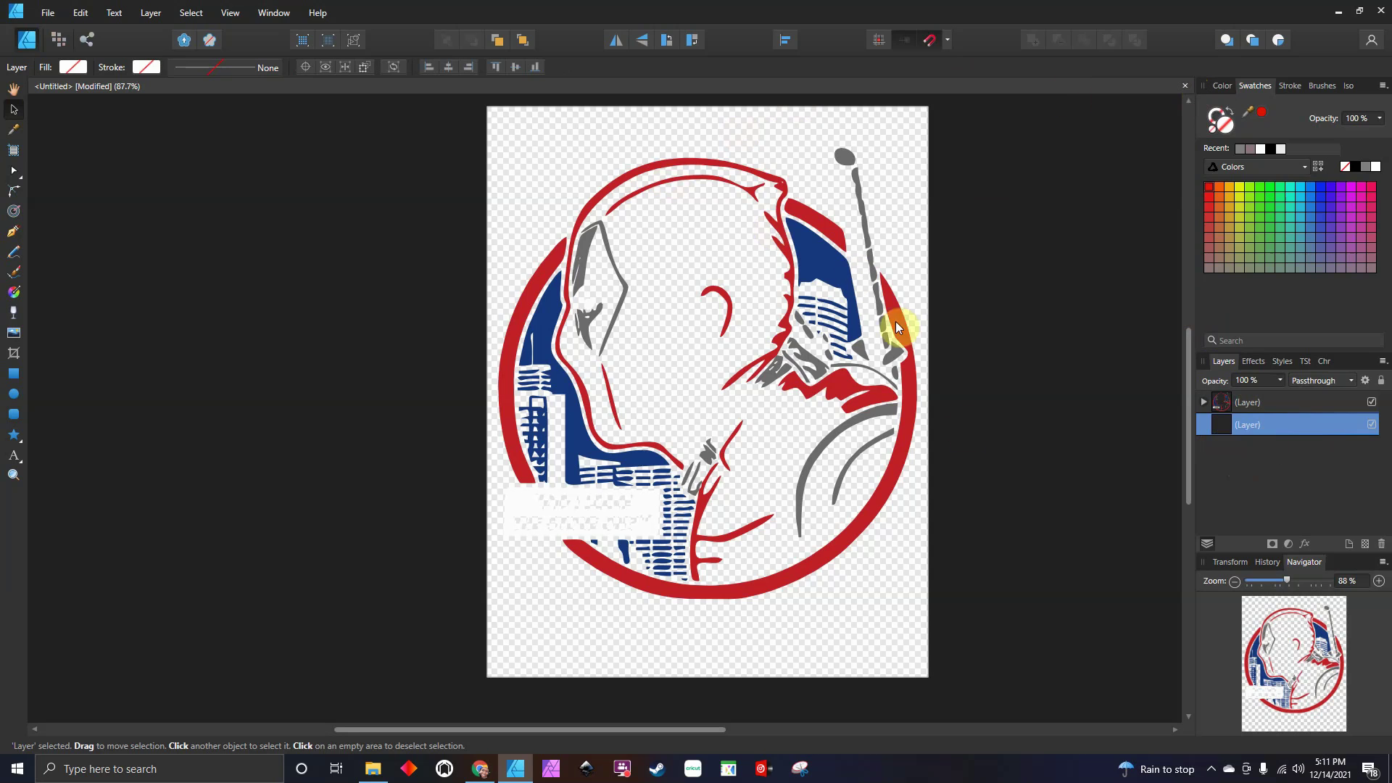
- Expand the pasted artwork layer into its curves and delete the empty layer beneath it
click(1207, 399)
click(1207, 401)
click(1203, 397)
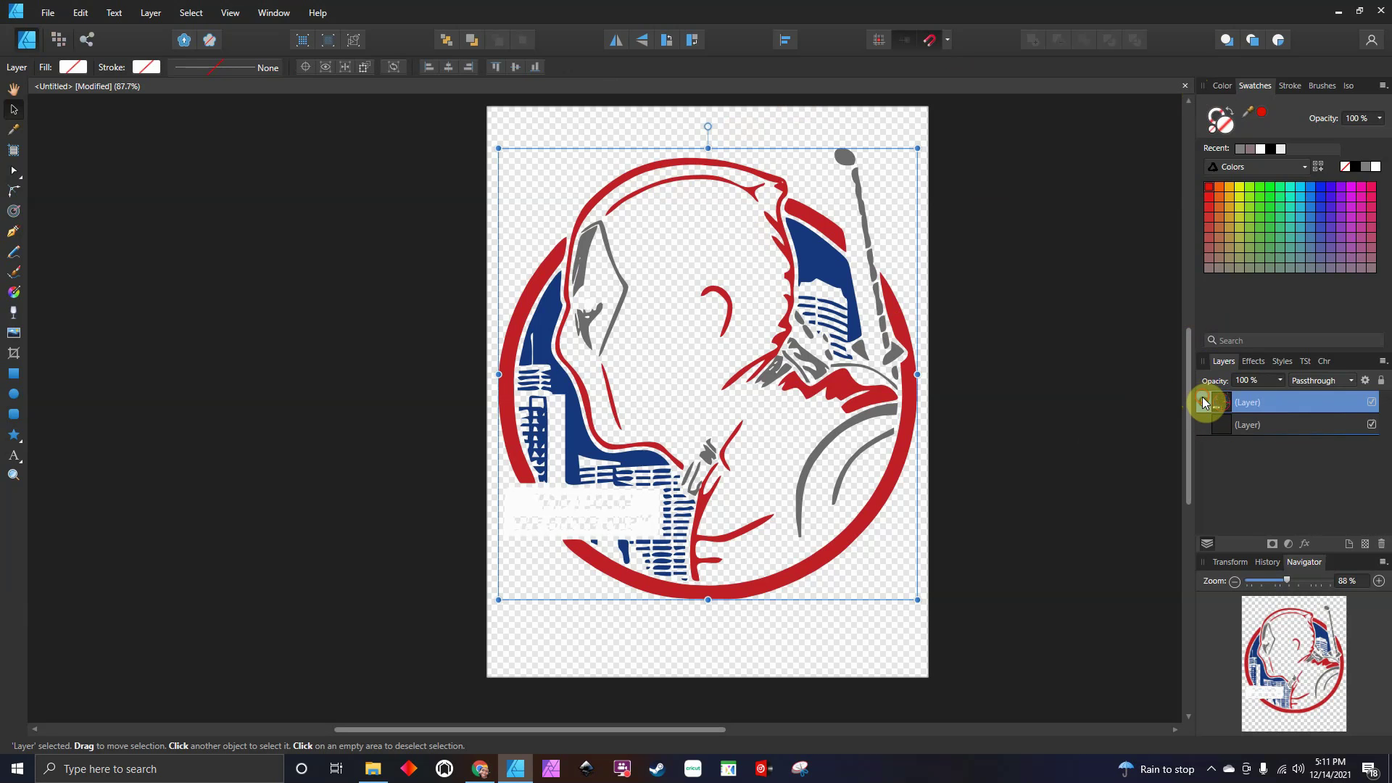
click(1204, 404)
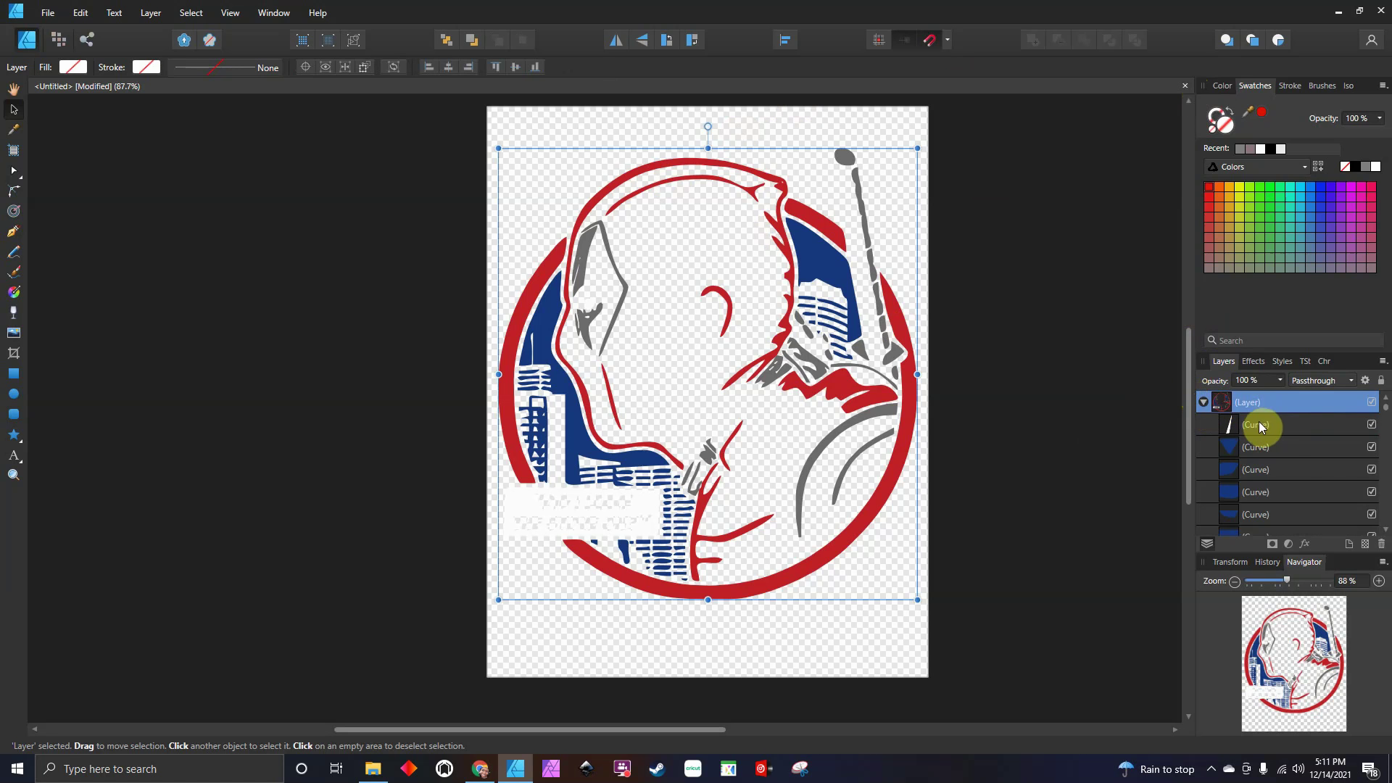
scroll(1263, 424, down, 5)
scroll(1282, 462, down, 3)
click(1372, 514)
click(1334, 516)
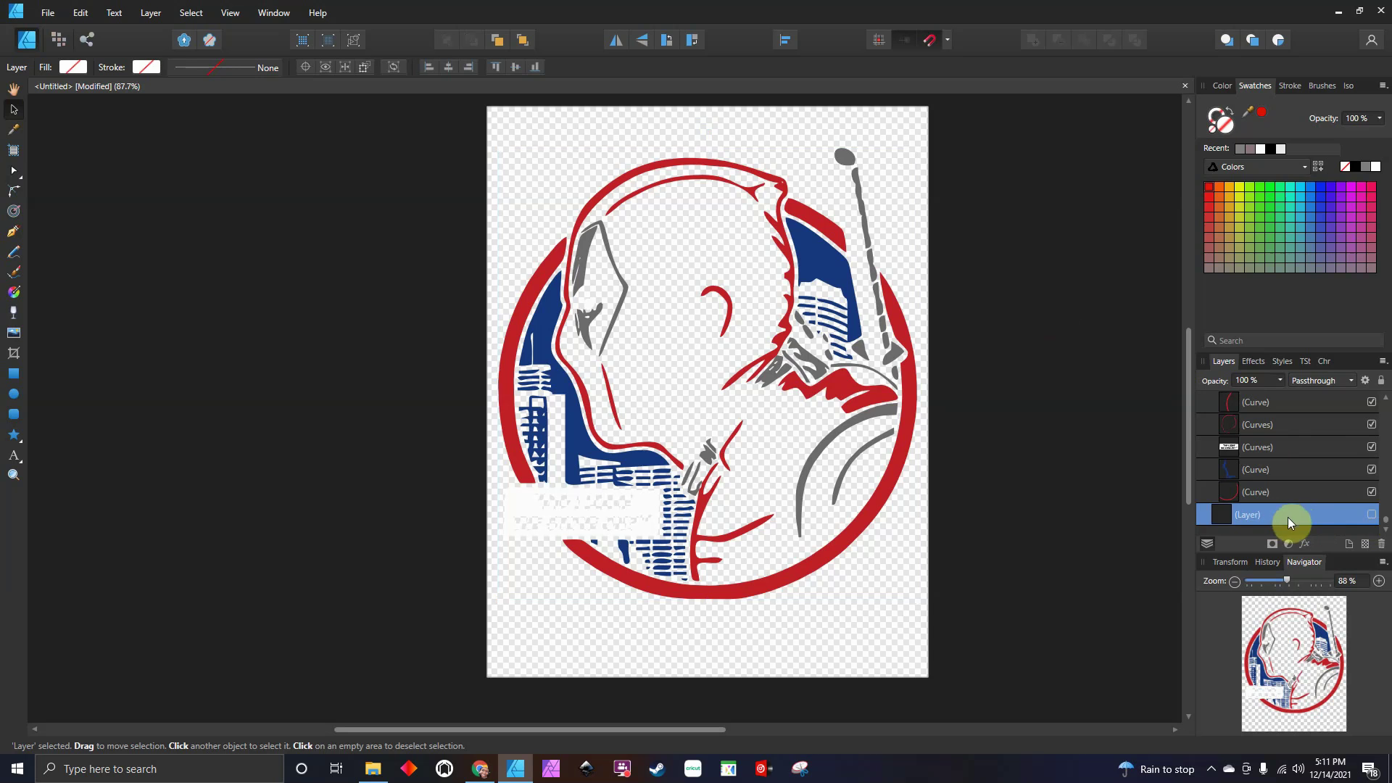
click(1381, 544)
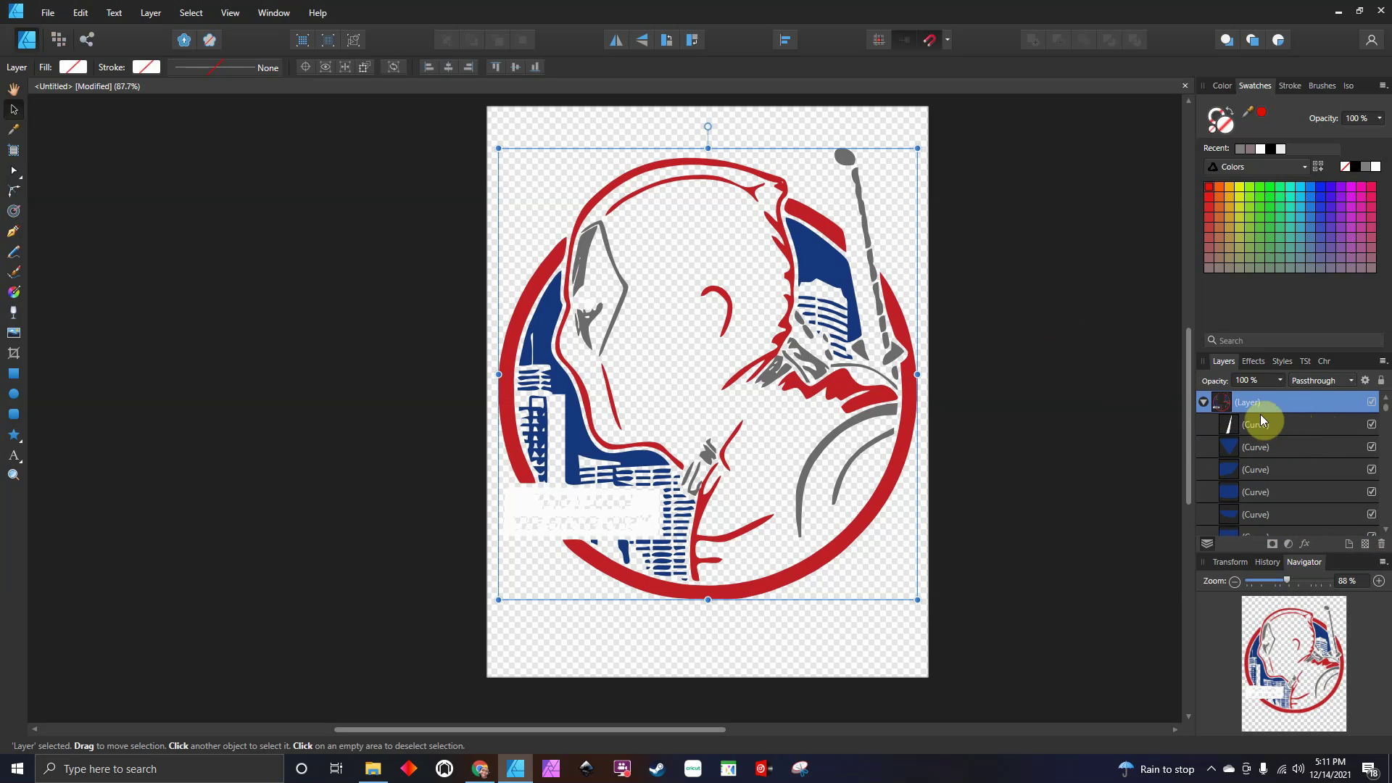
- Draw a black rectangle covering the whole page and send it to the back behind the artwork
scroll(1256, 451, down, 5)
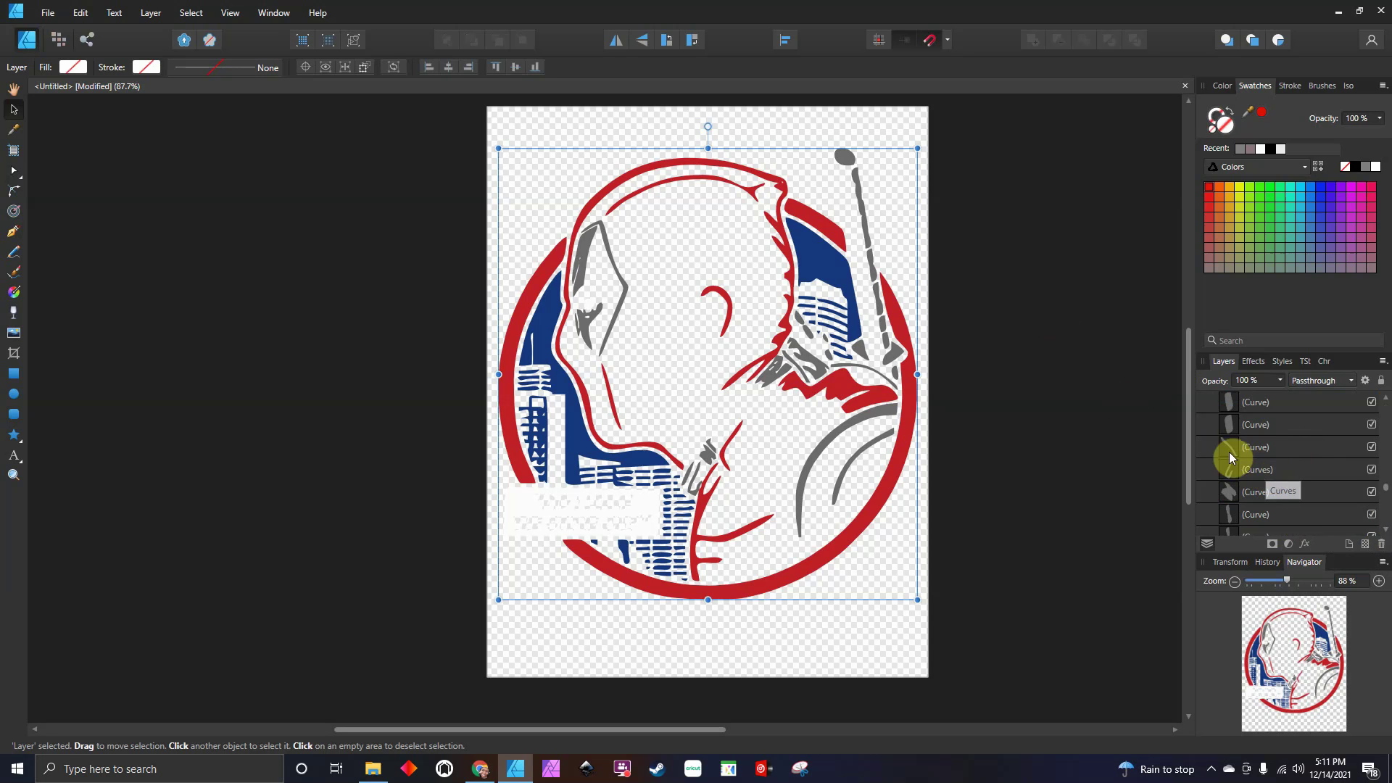
click(14, 376)
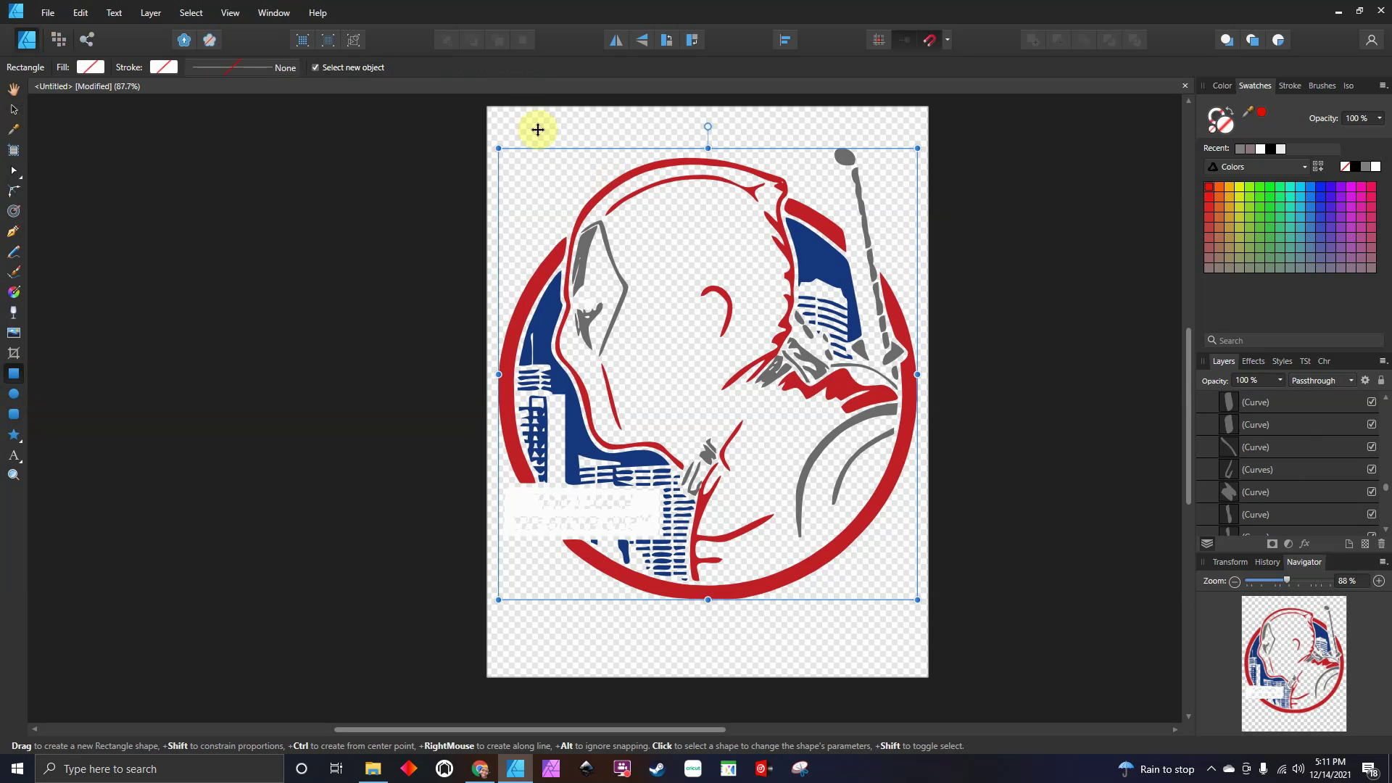
drag(487, 108, 930, 674)
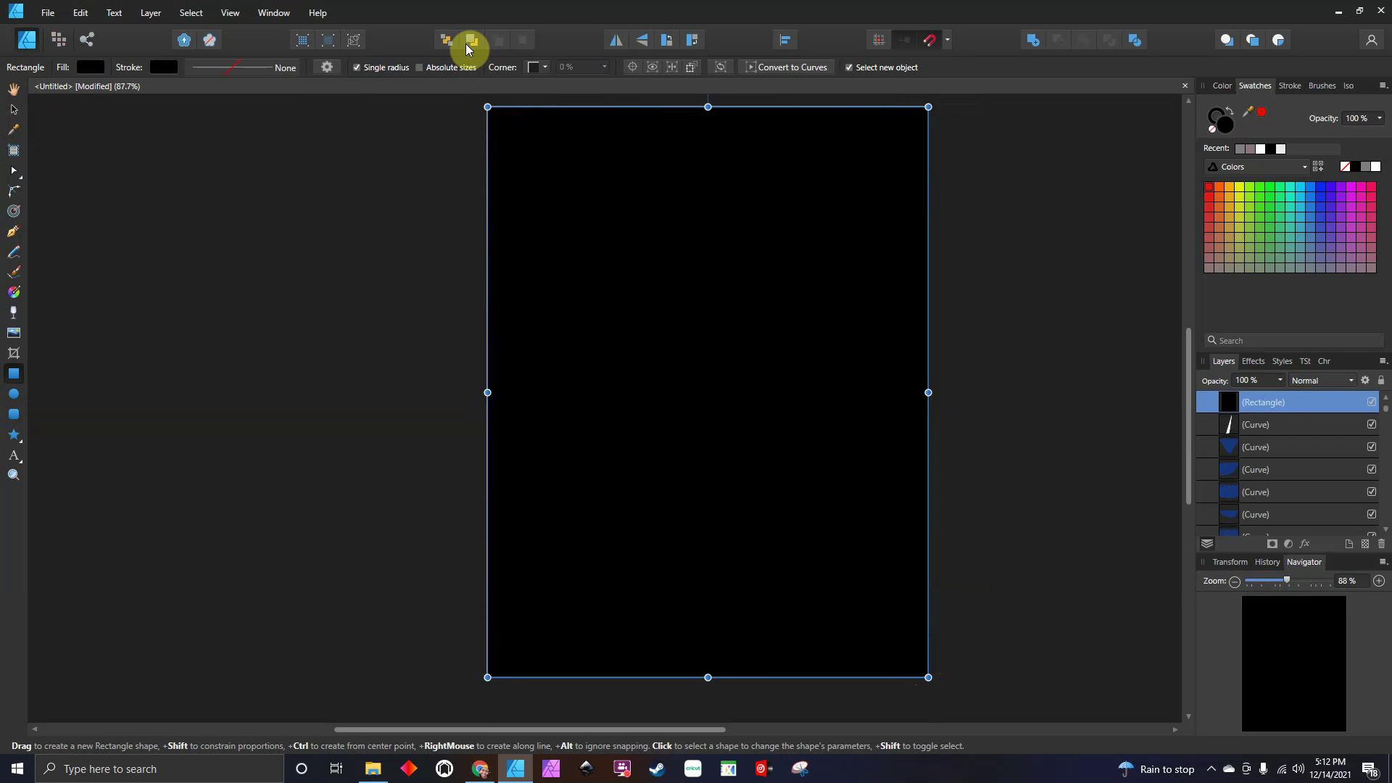
click(447, 40)
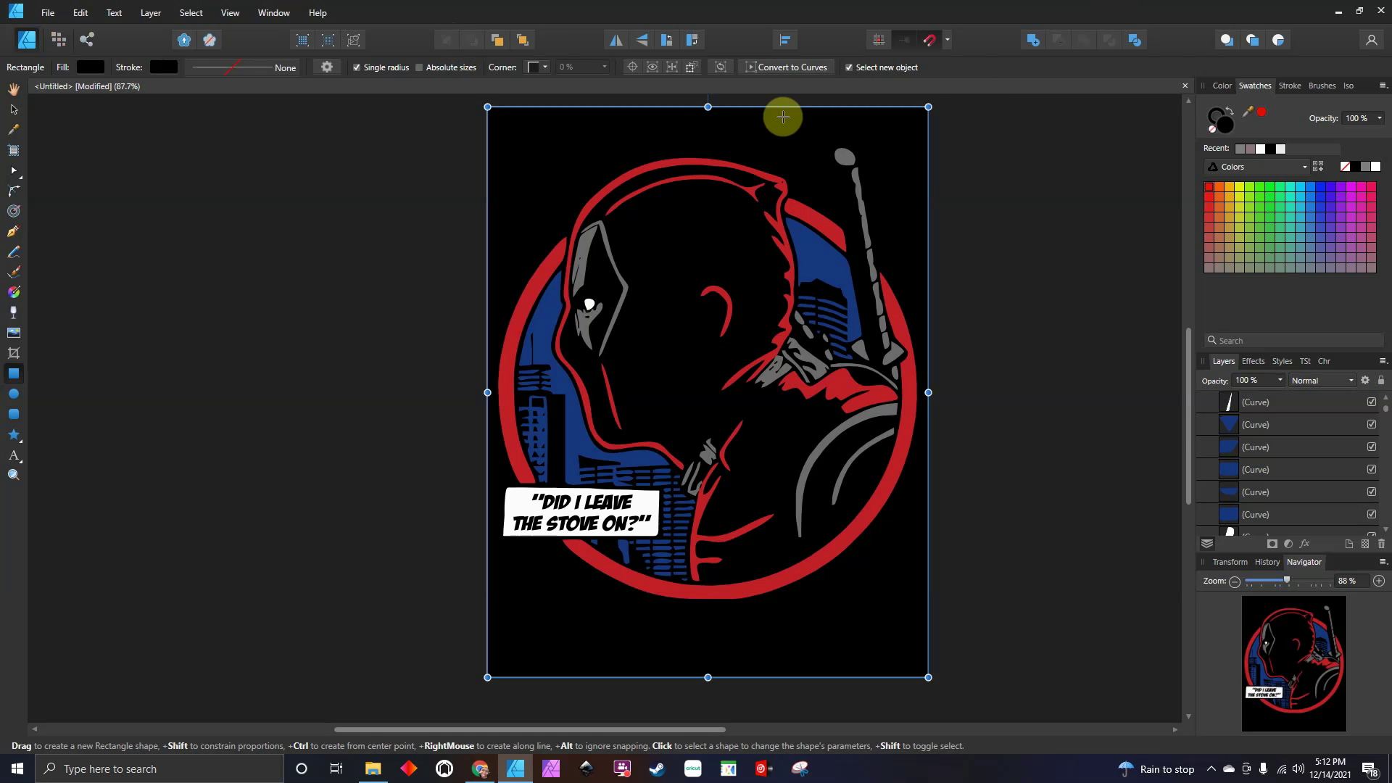
click(13, 110)
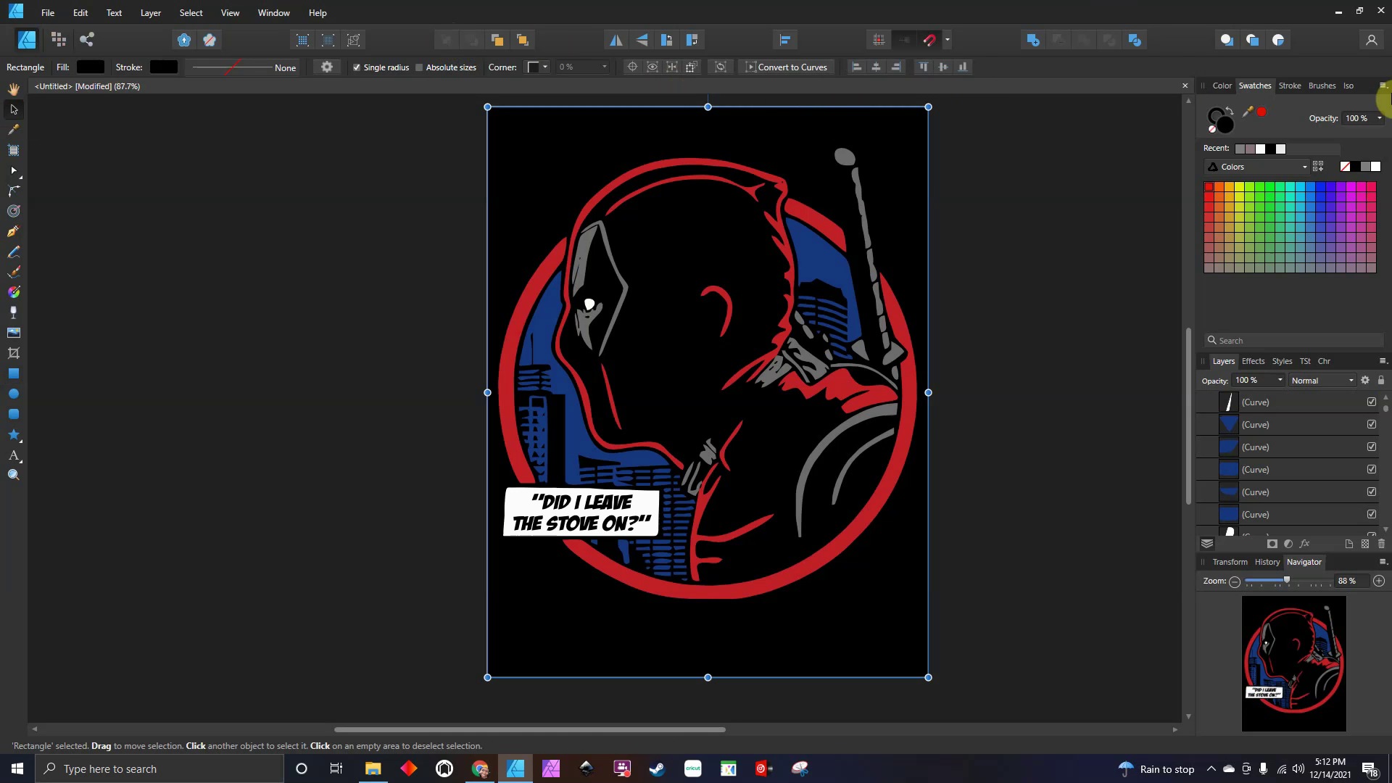
- Try light grey, yellow, orange-brown, pink and mauve fills on the background rectangle, ending on black
click(1282, 149)
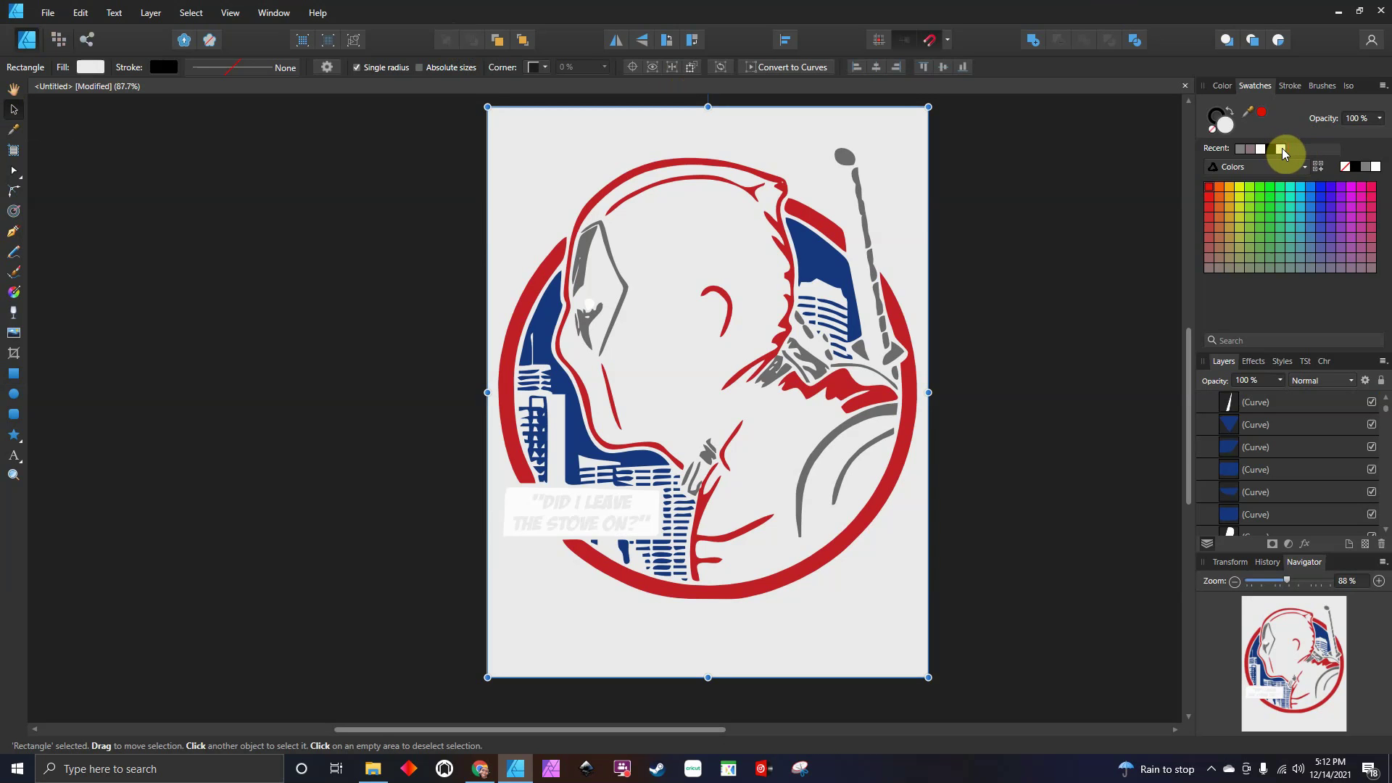
click(1243, 192)
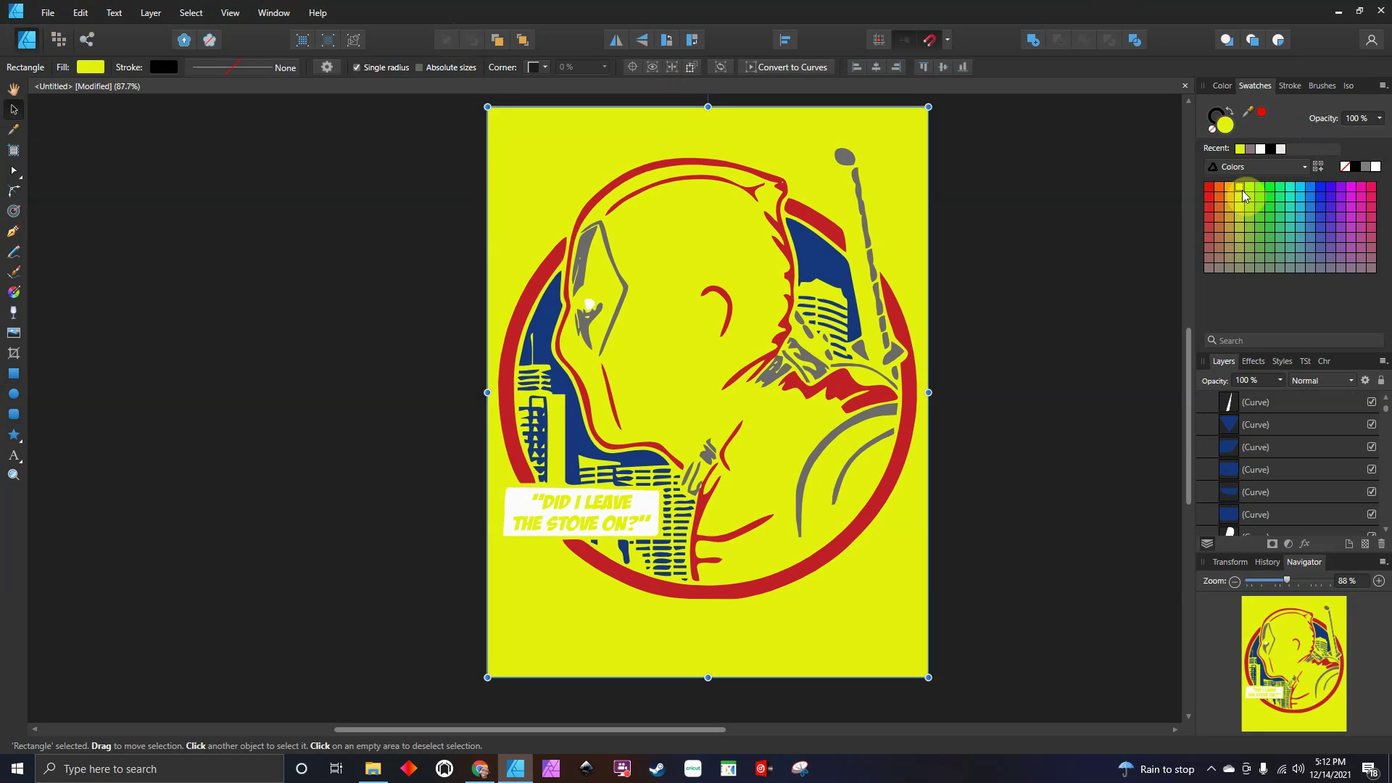
click(1223, 235)
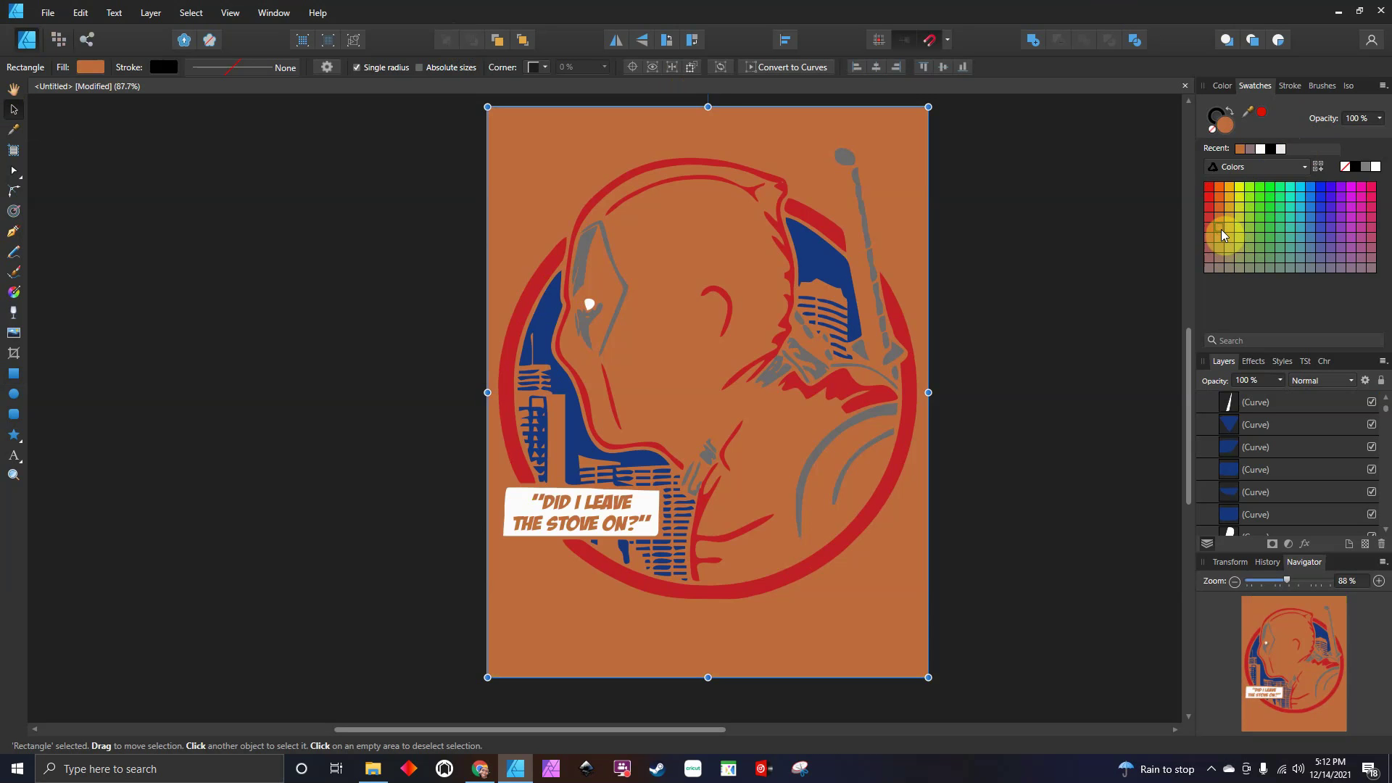
click(1374, 189)
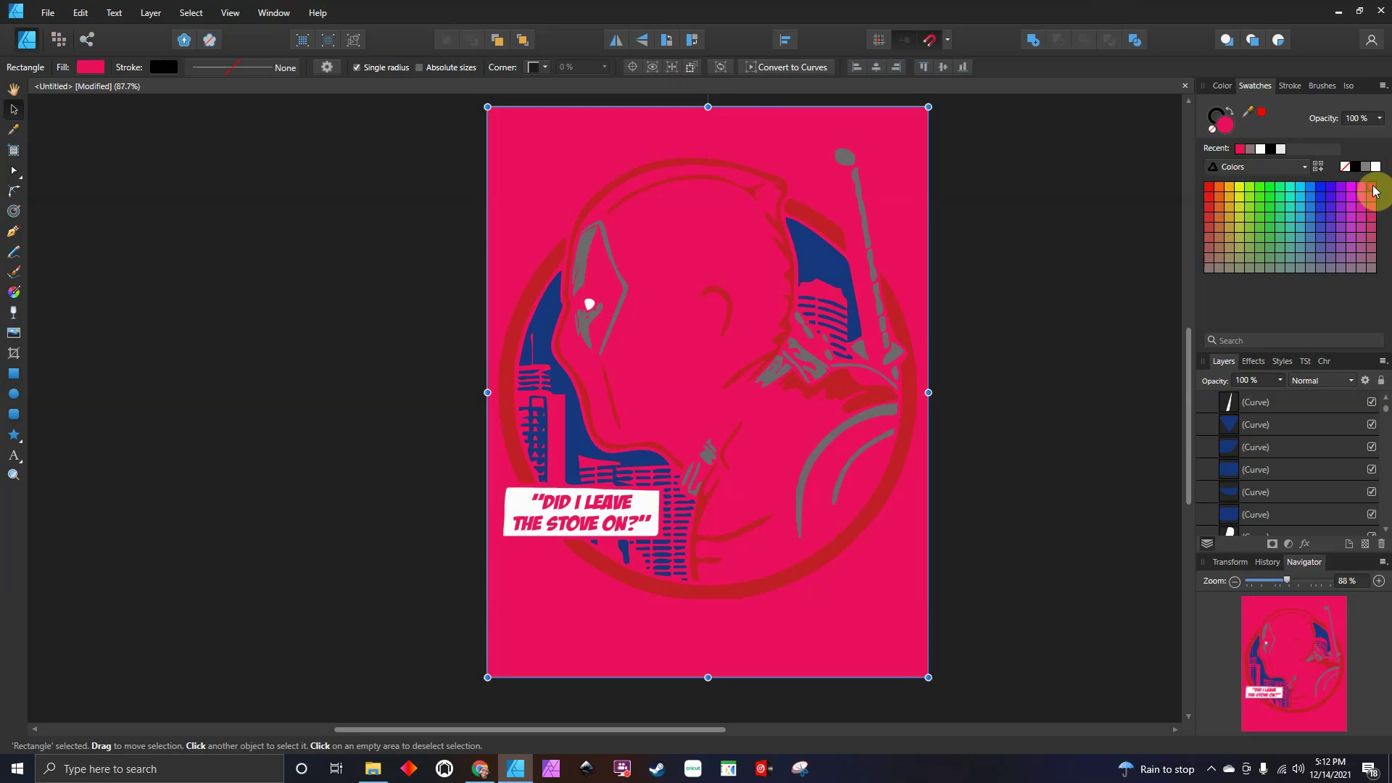
click(1371, 237)
click(1251, 148)
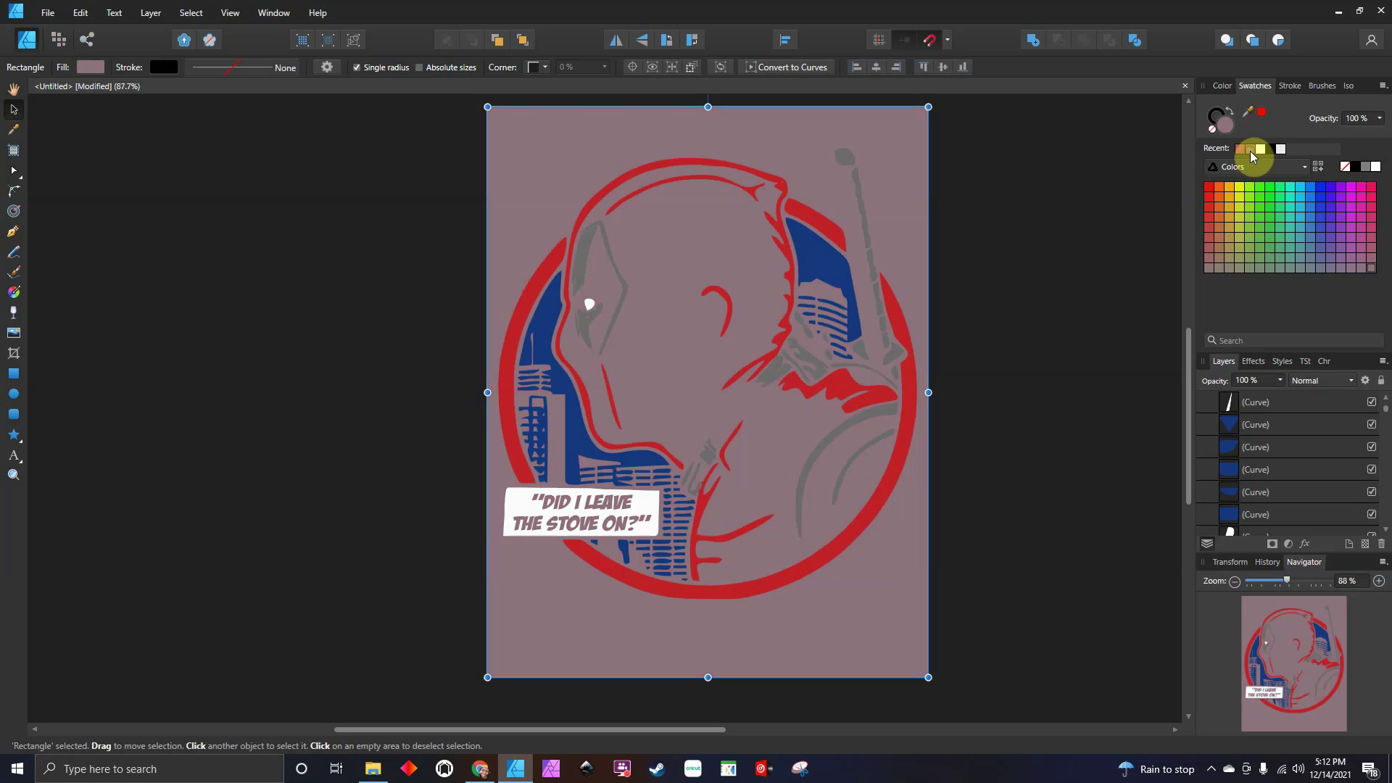
click(1270, 148)
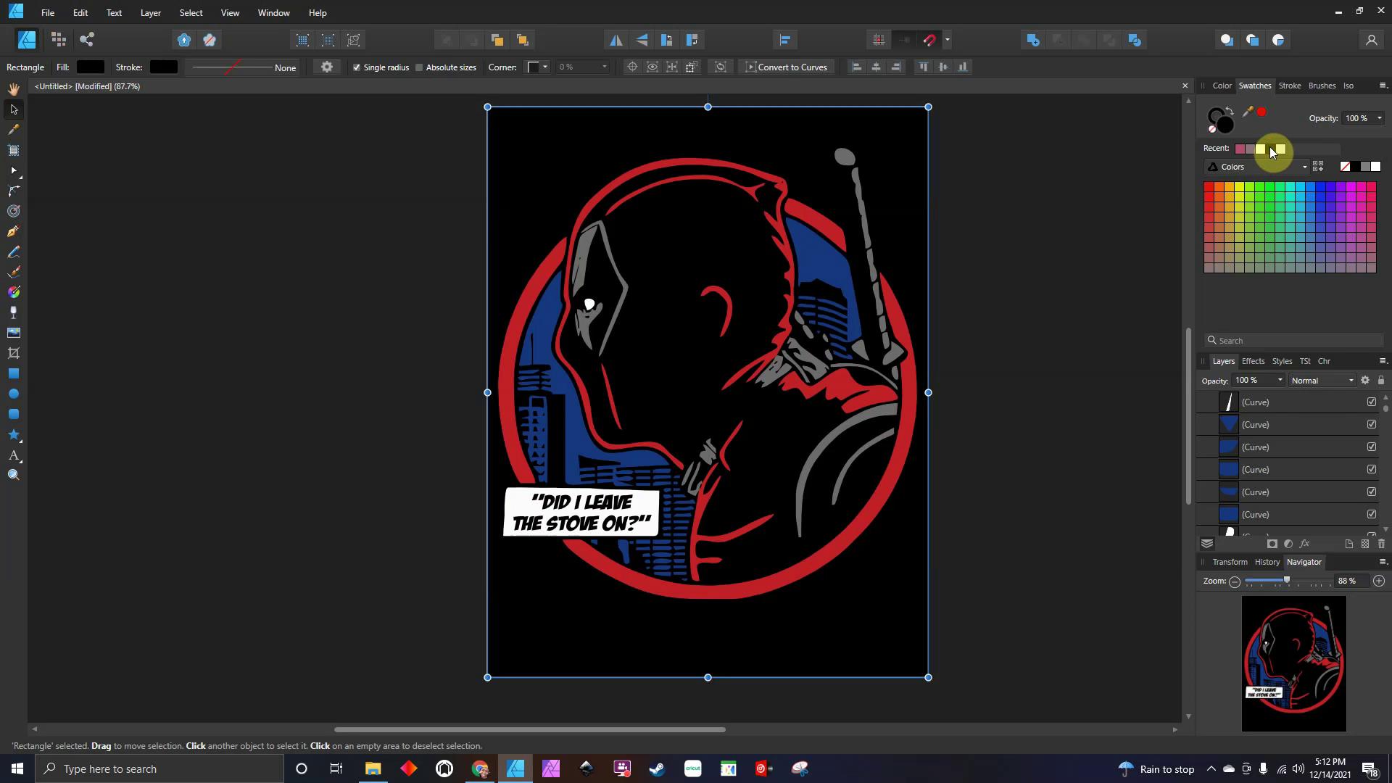
- Select all curves sharing the white fill colour and merge them into one object with the Add operation
scroll(1303, 475, up, 1)
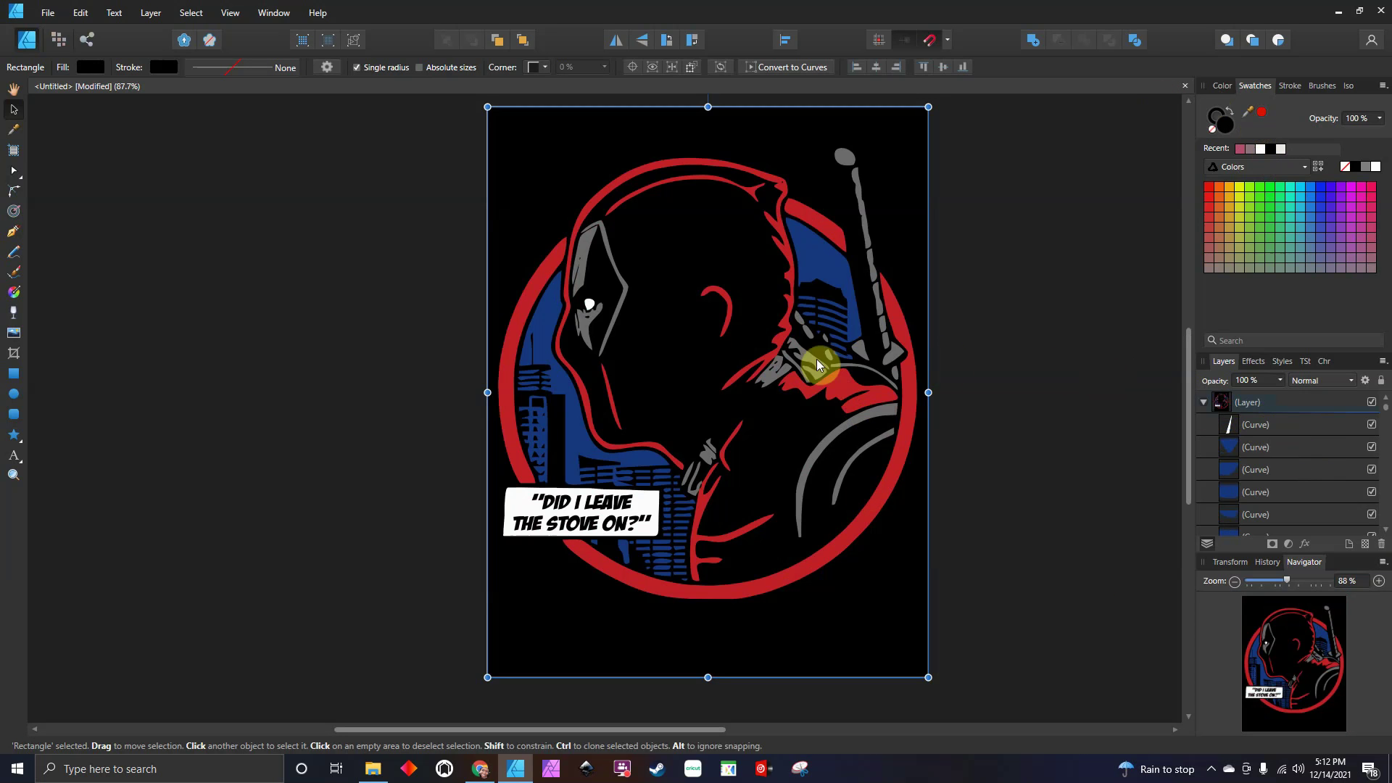
click(1294, 429)
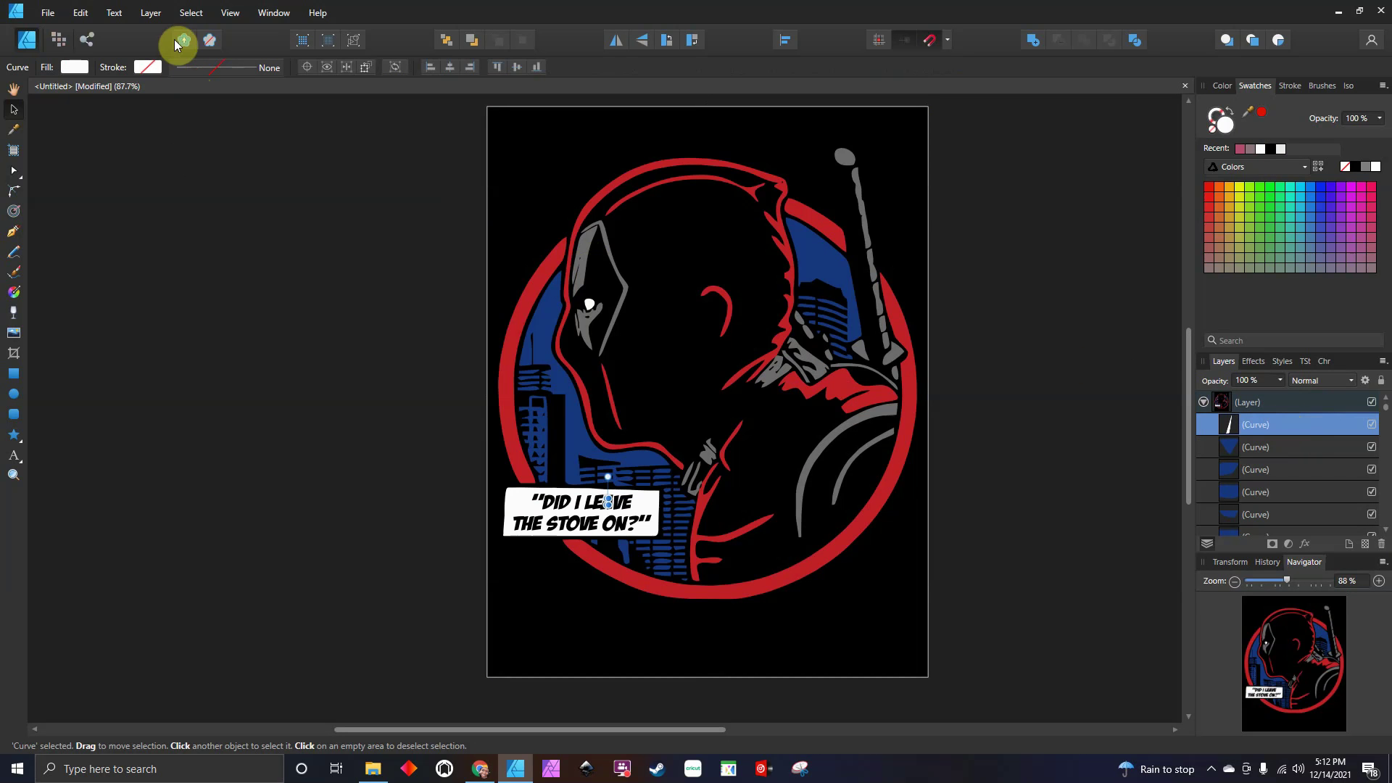
click(187, 14)
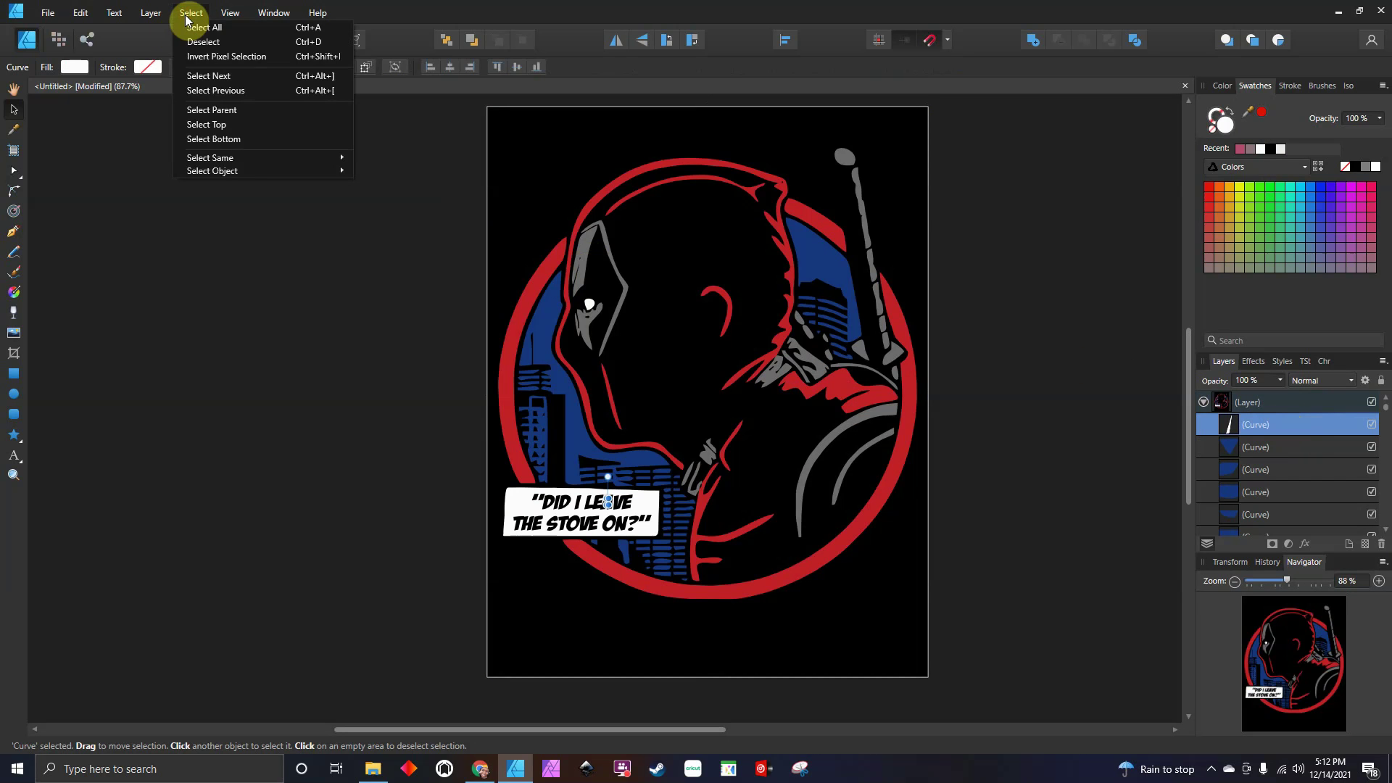
mouse_move(208, 159)
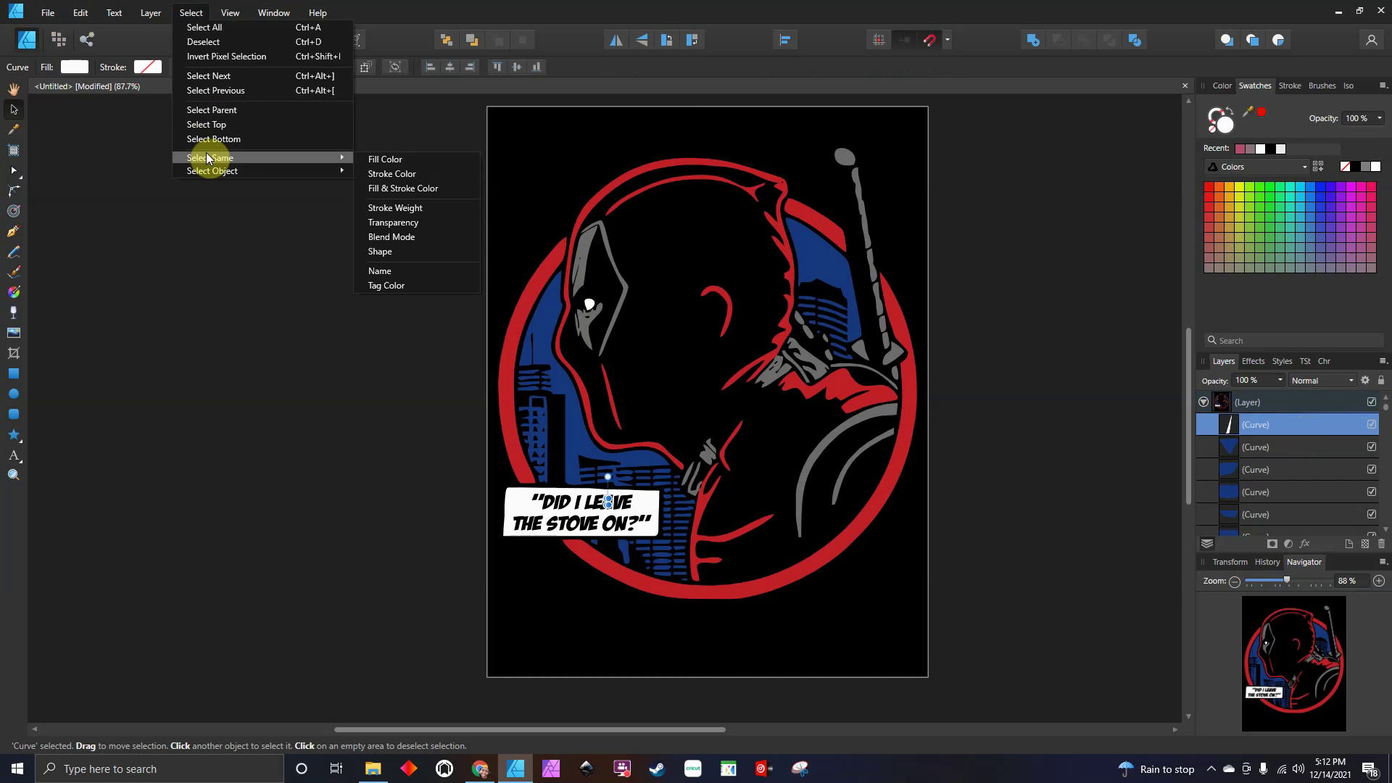
click(388, 160)
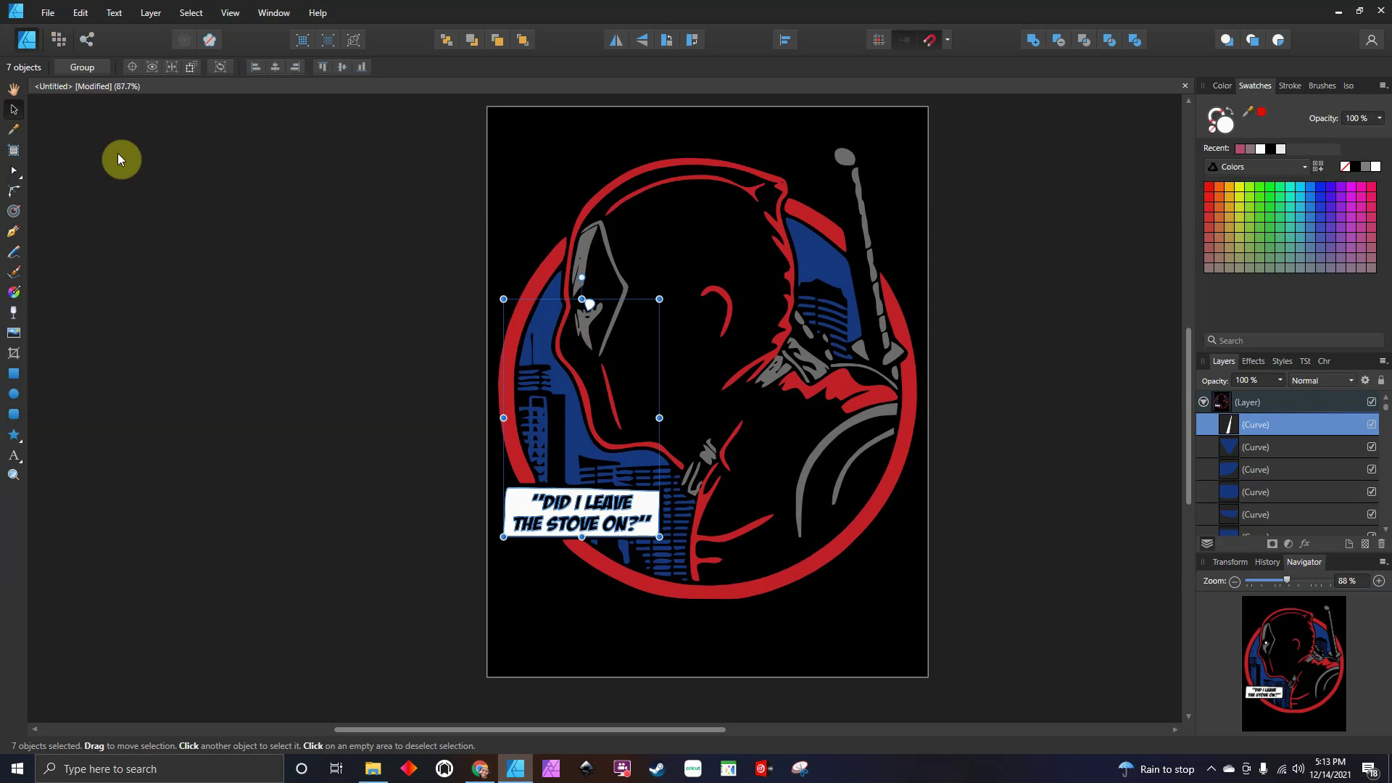
click(1034, 42)
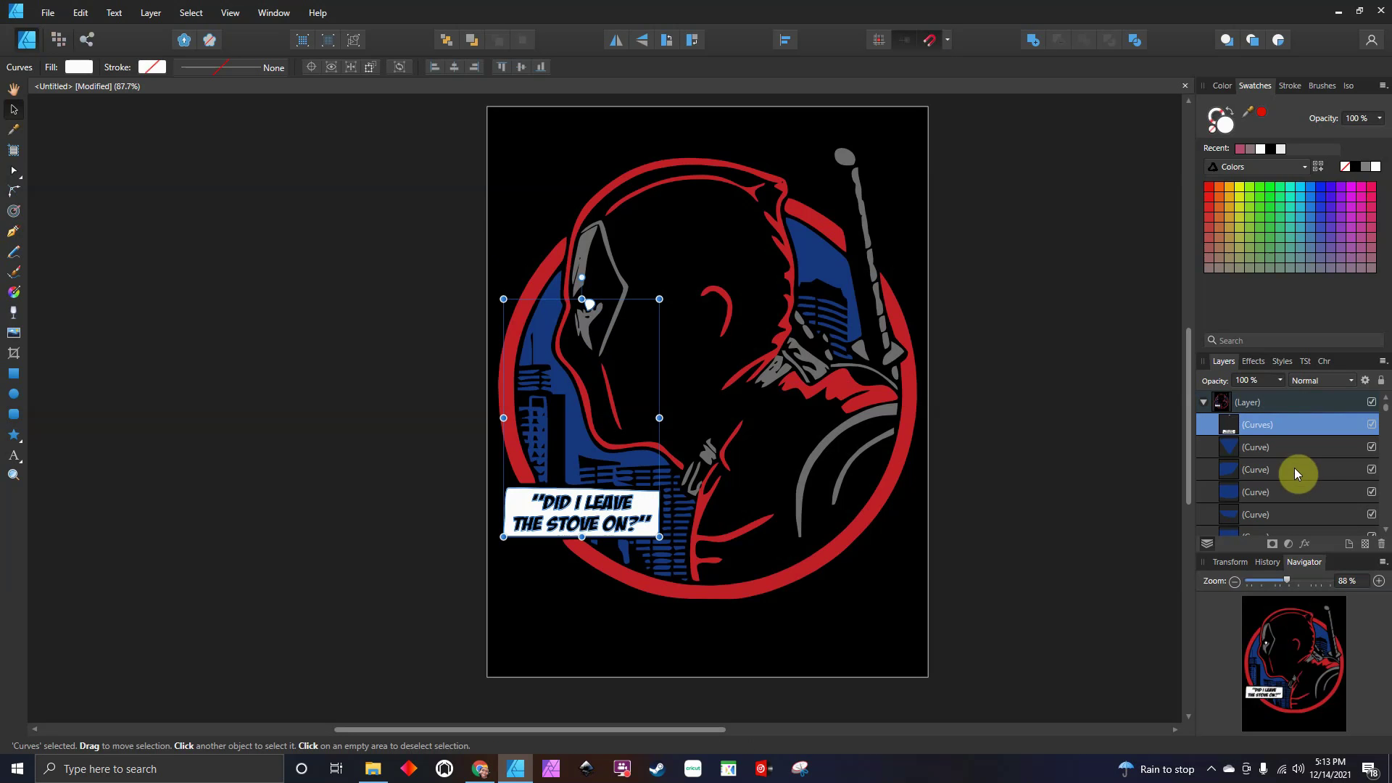
- Select every curve with the same blue fill and combine them into a single object
click(1264, 444)
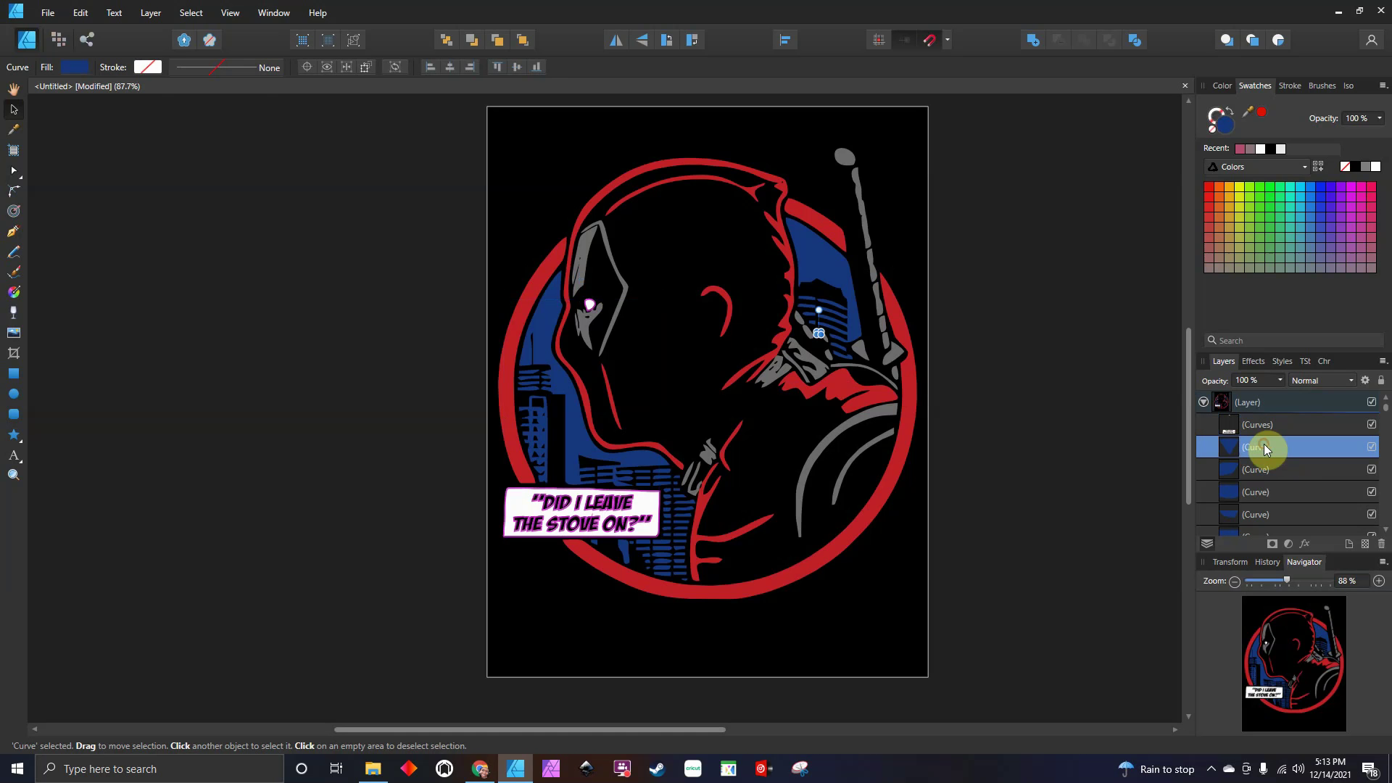
click(190, 15)
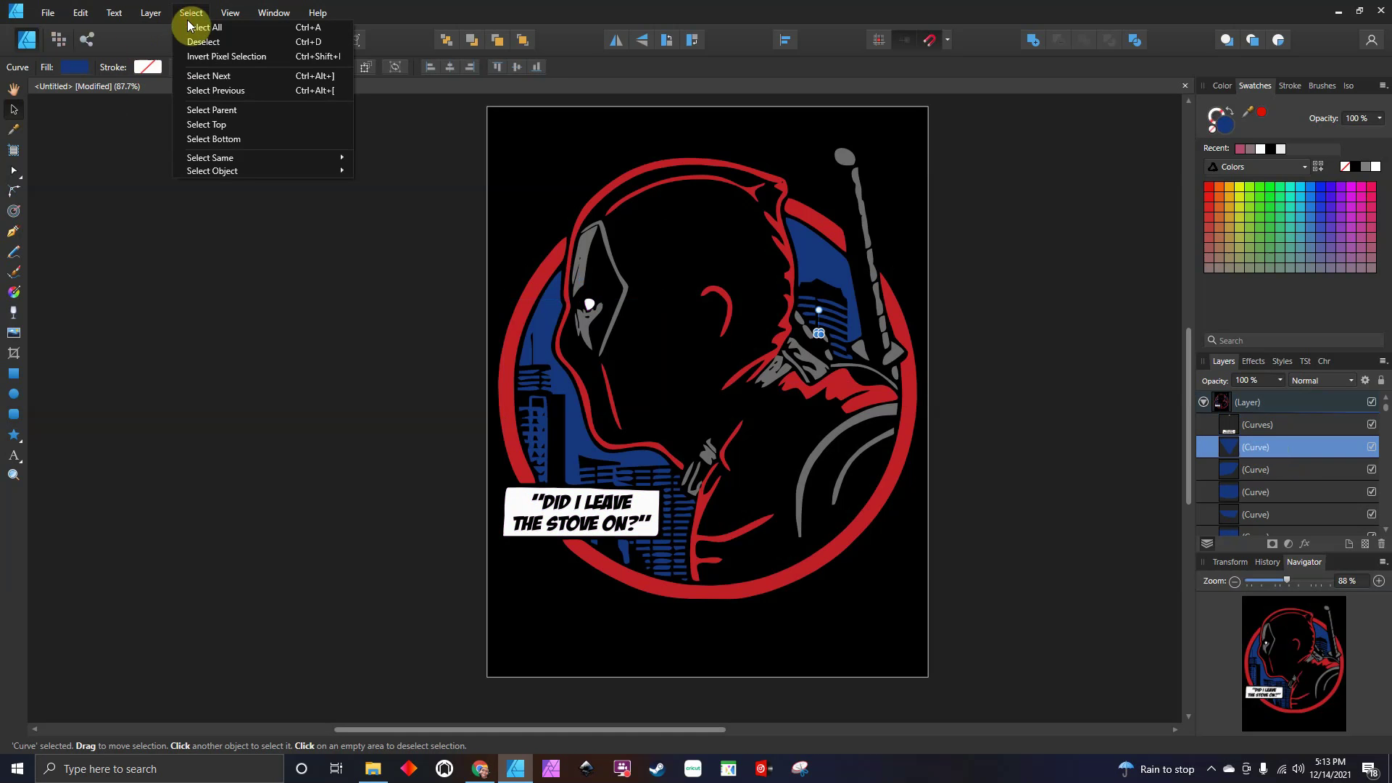
mouse_move(218, 158)
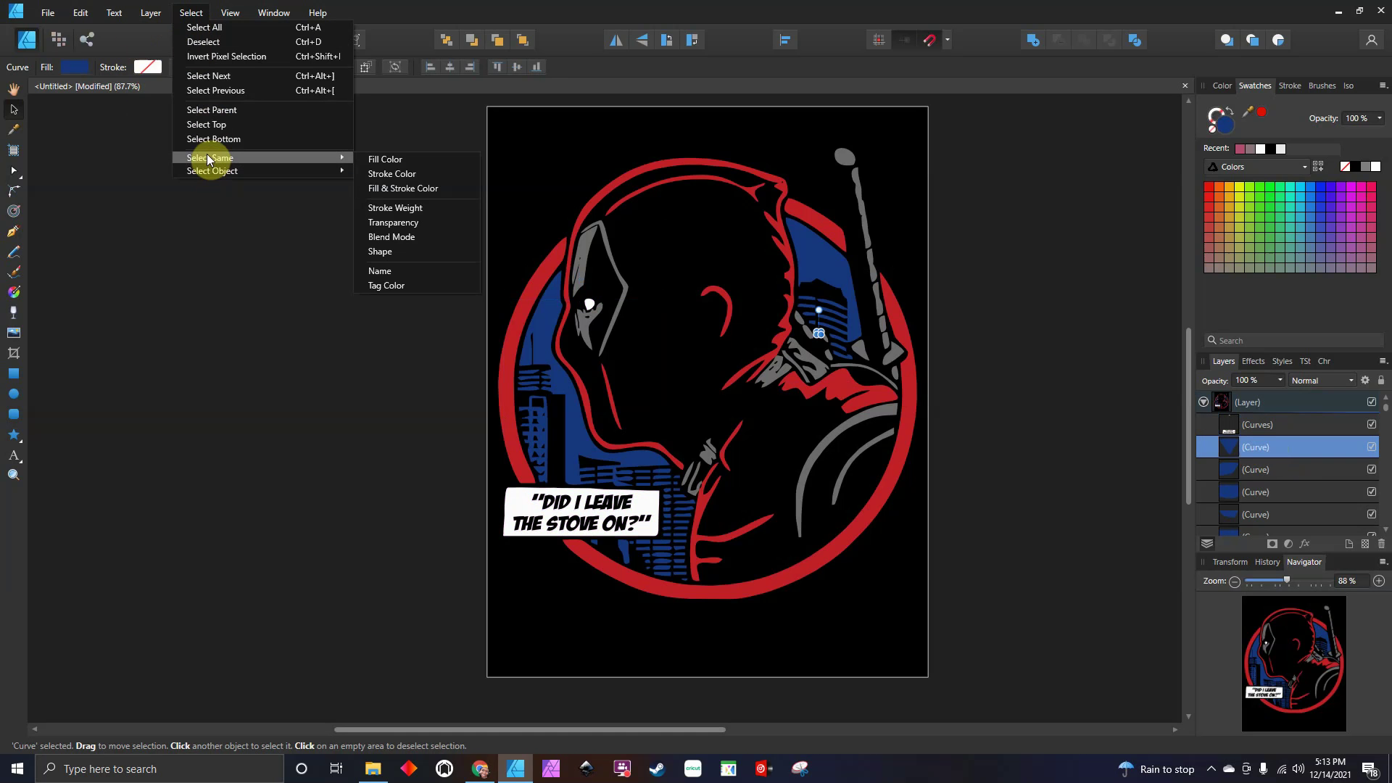
click(383, 159)
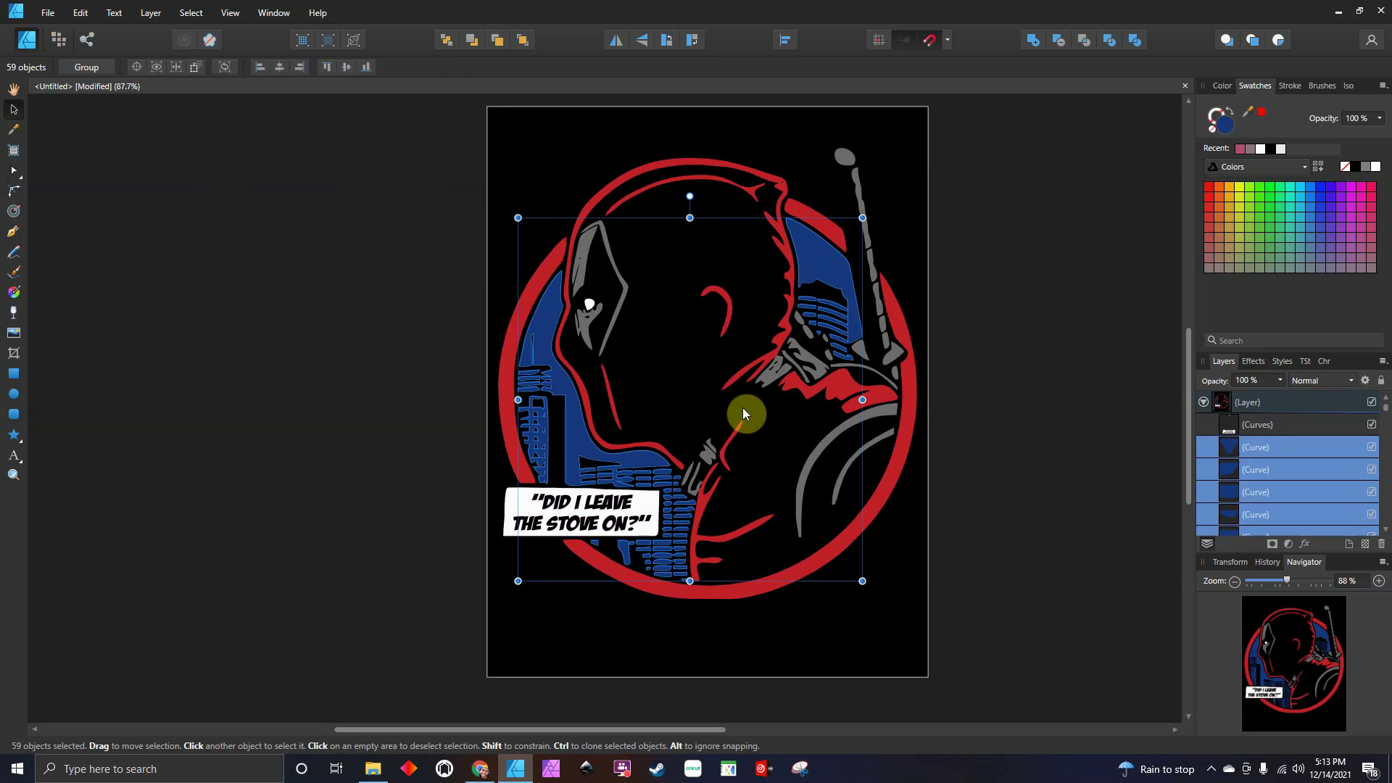
click(1033, 42)
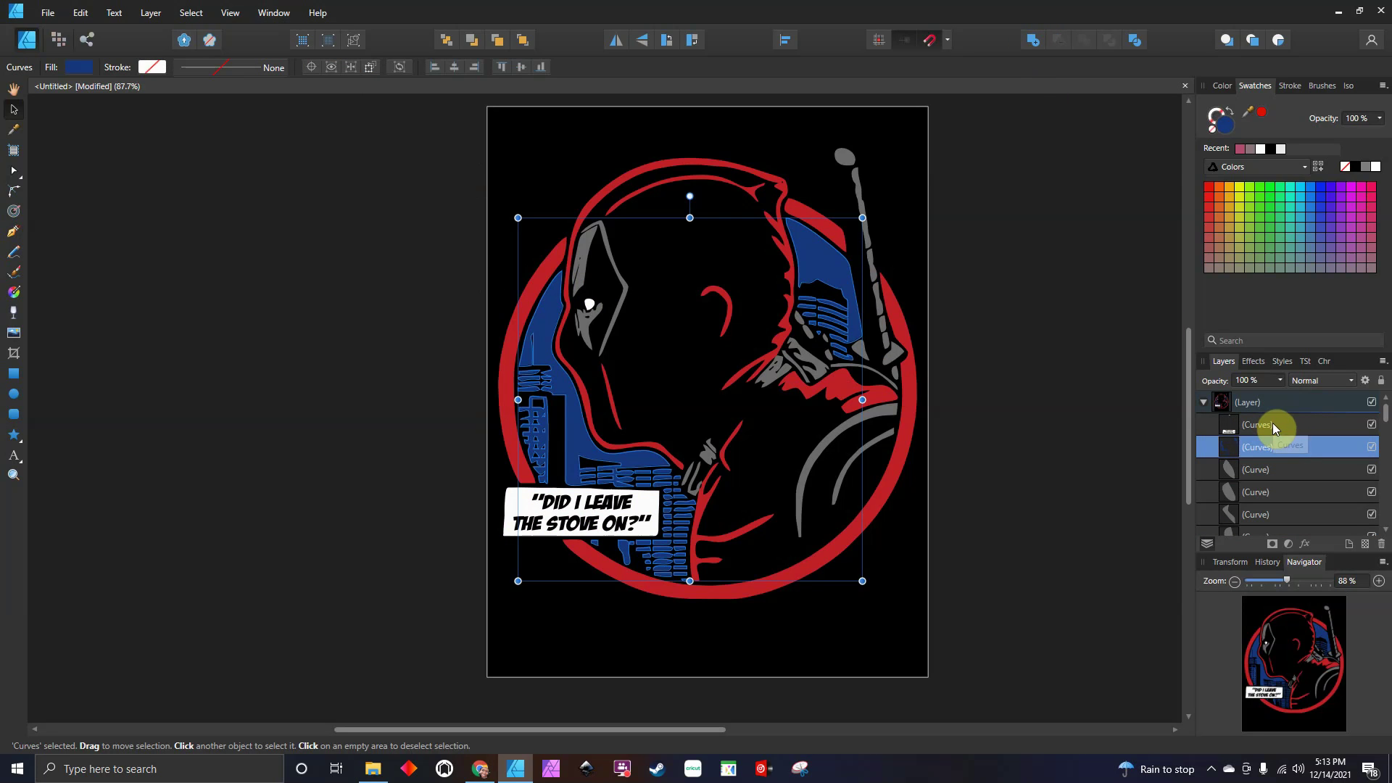
- Select every curve with the same gray fill and combine them into a single object
click(1252, 469)
click(190, 12)
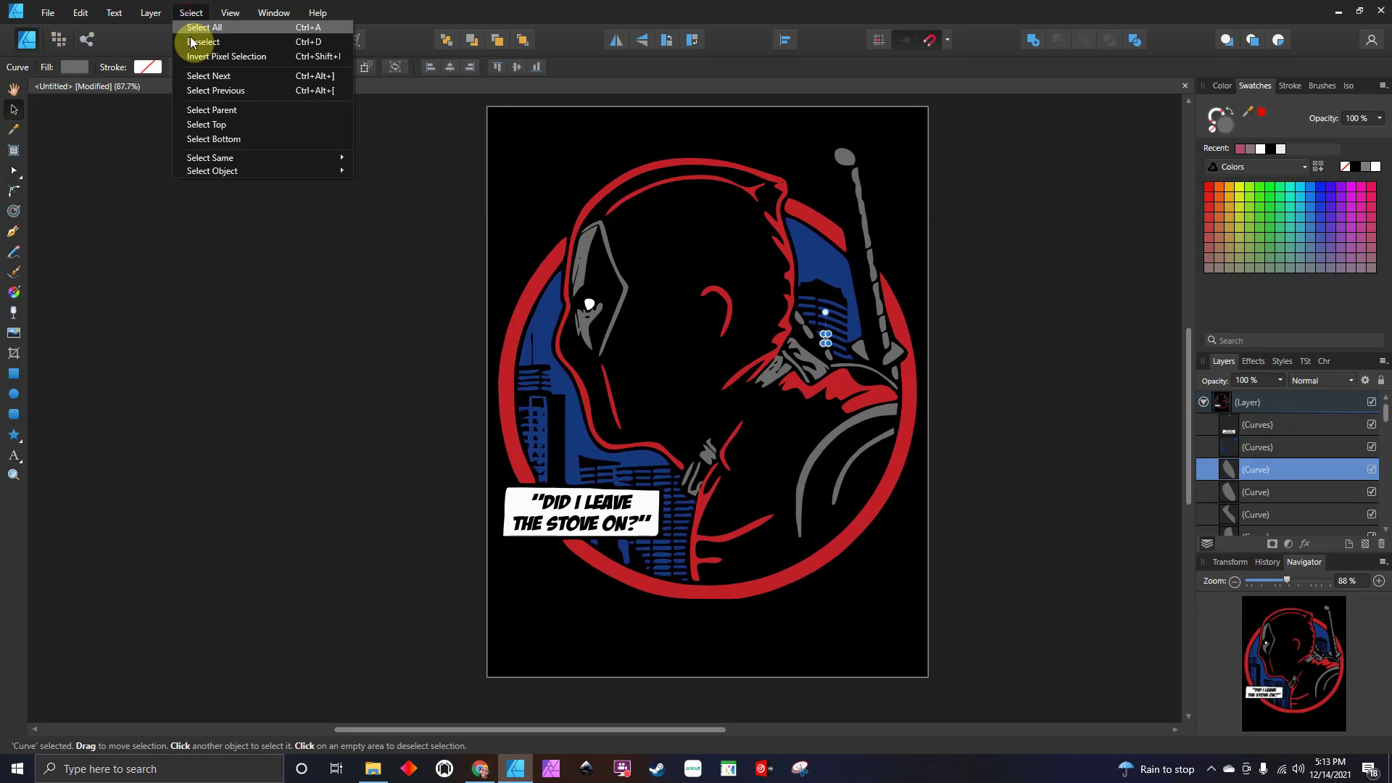
mouse_move(215, 158)
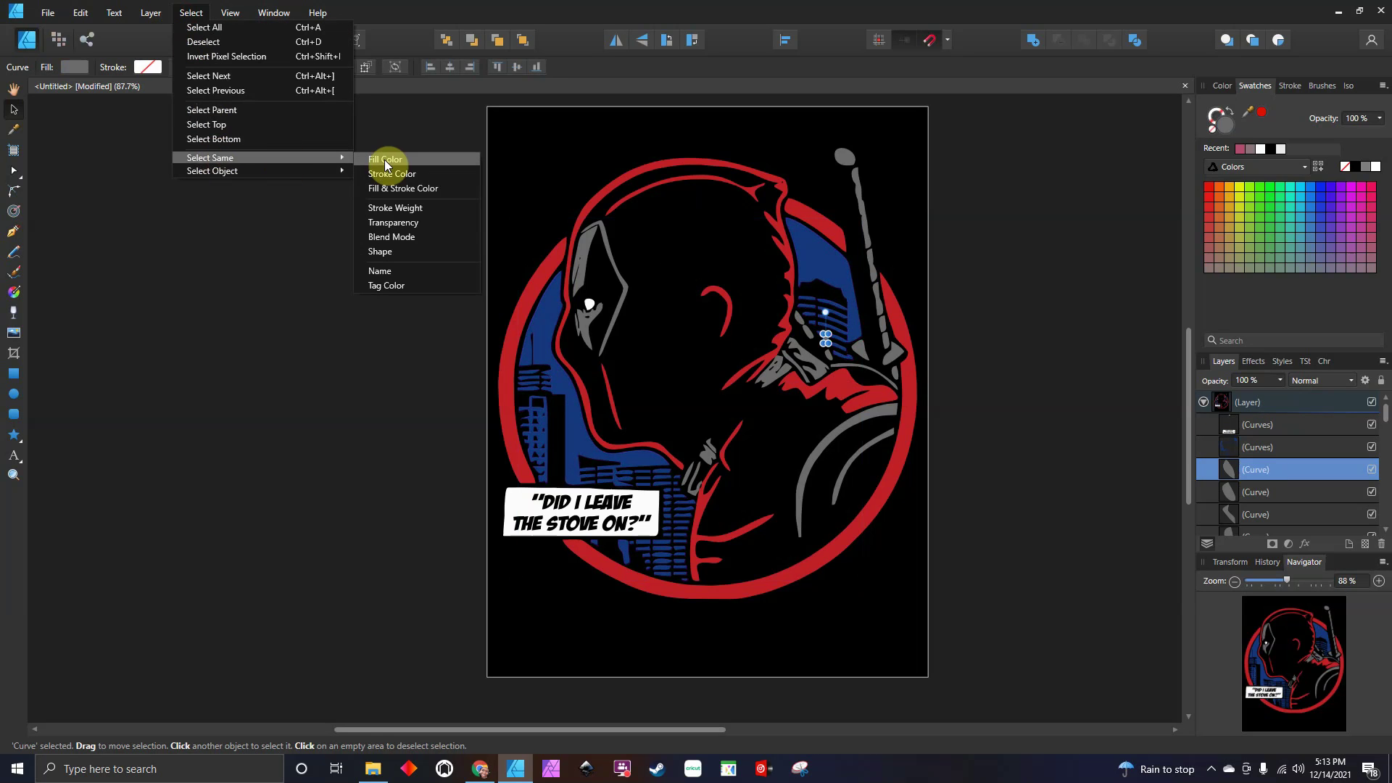
click(384, 160)
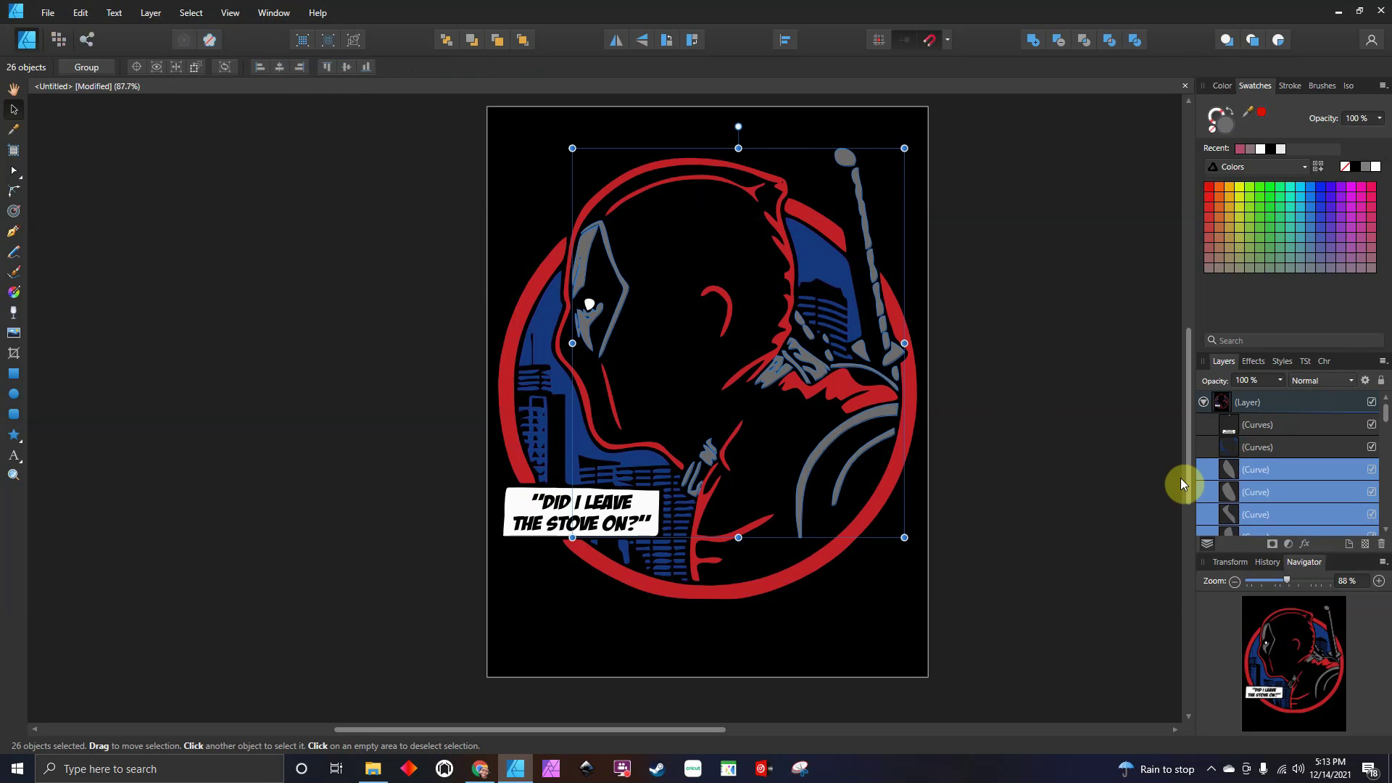
click(1032, 41)
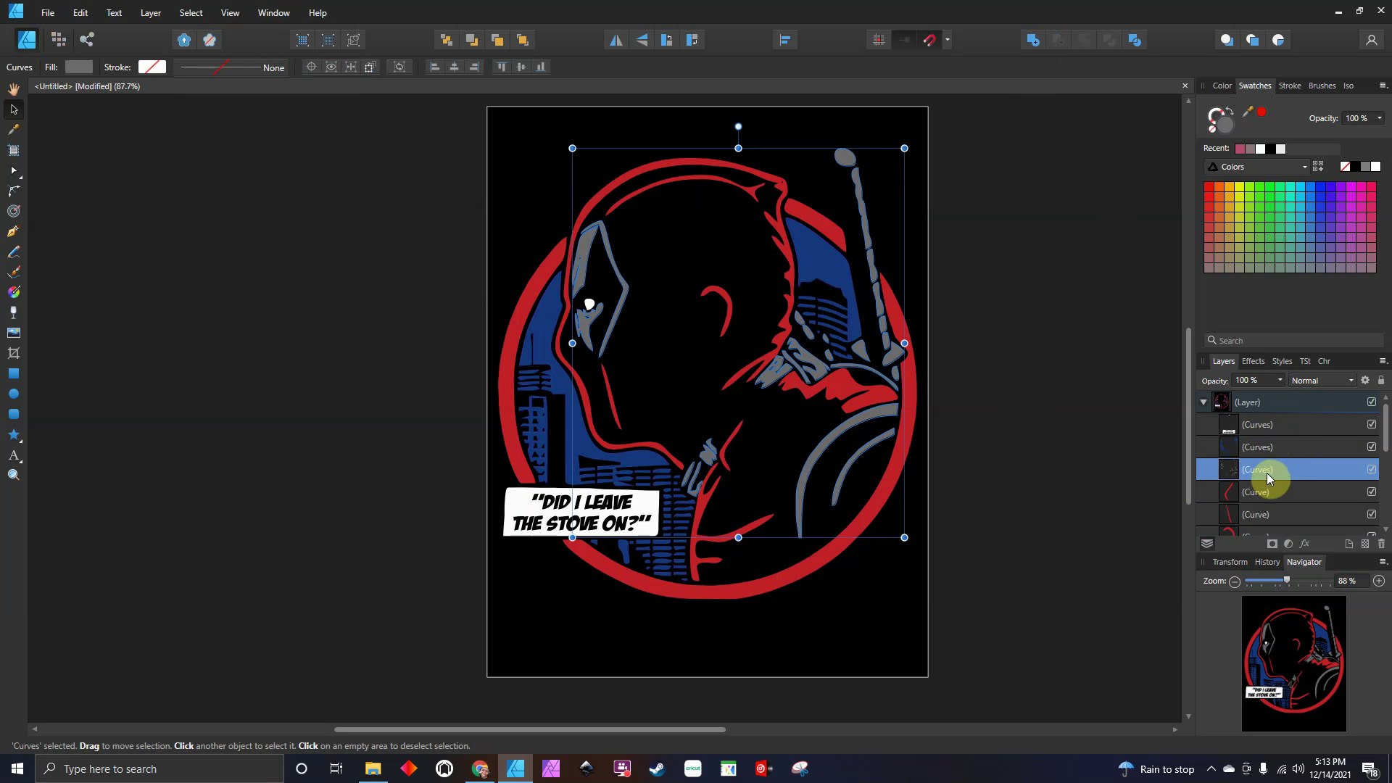
- Select every curve with the same red fill and combine them into a single object
click(1268, 493)
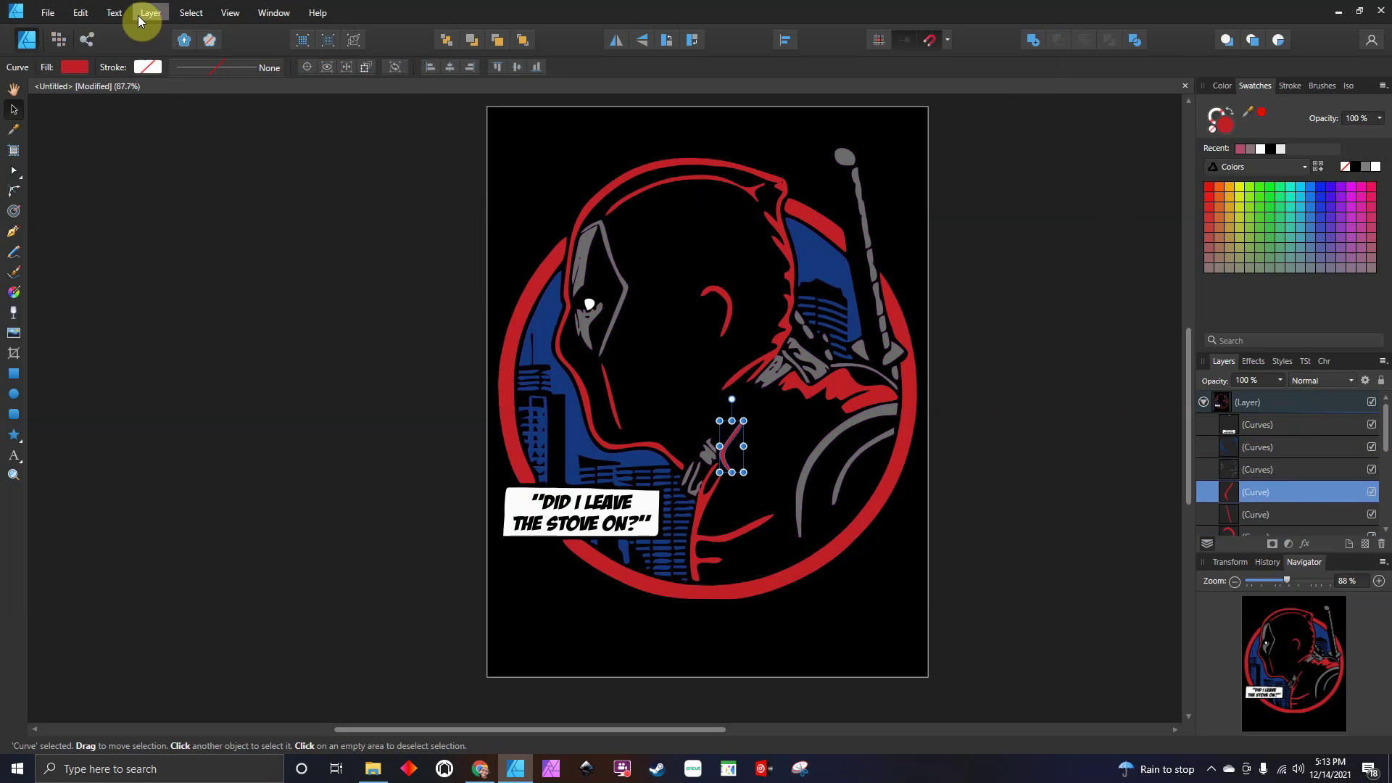
click(190, 12)
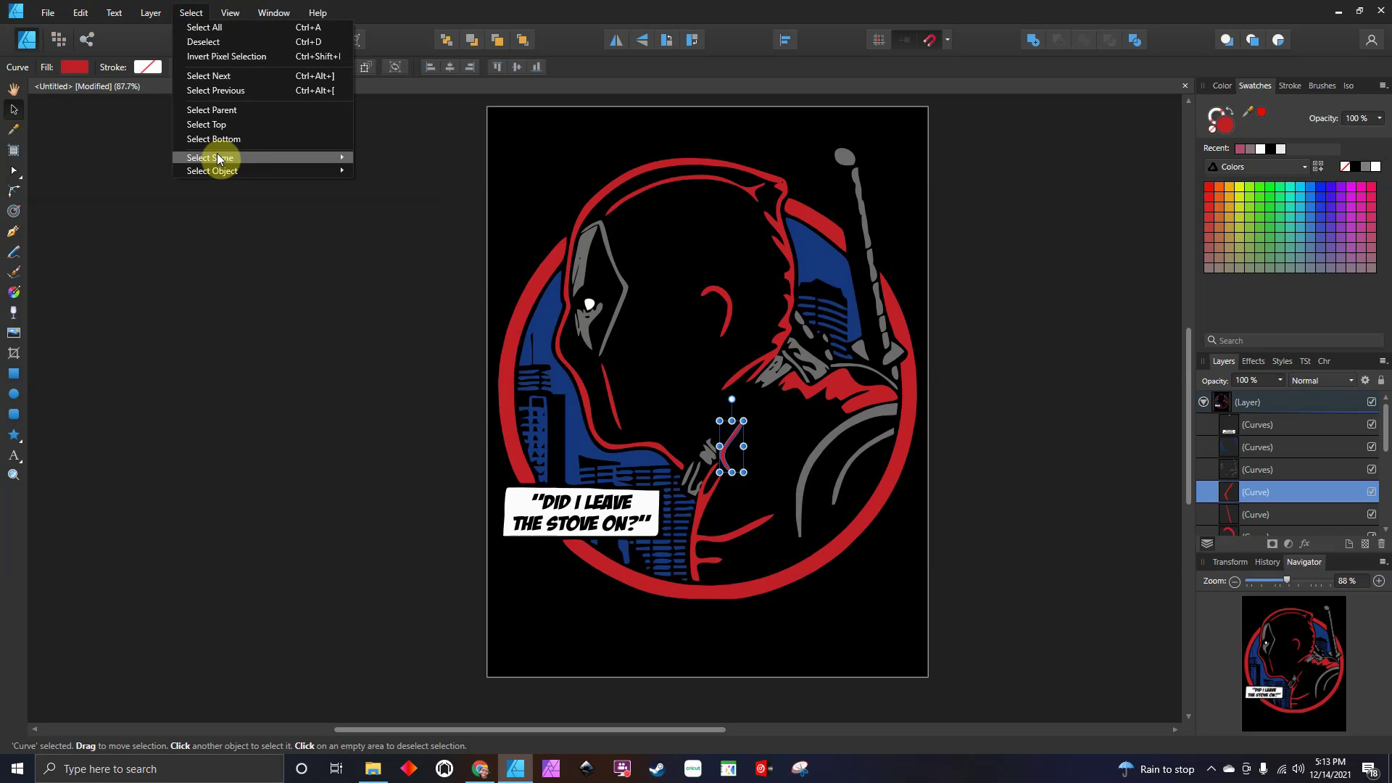
mouse_move(212, 160)
click(397, 167)
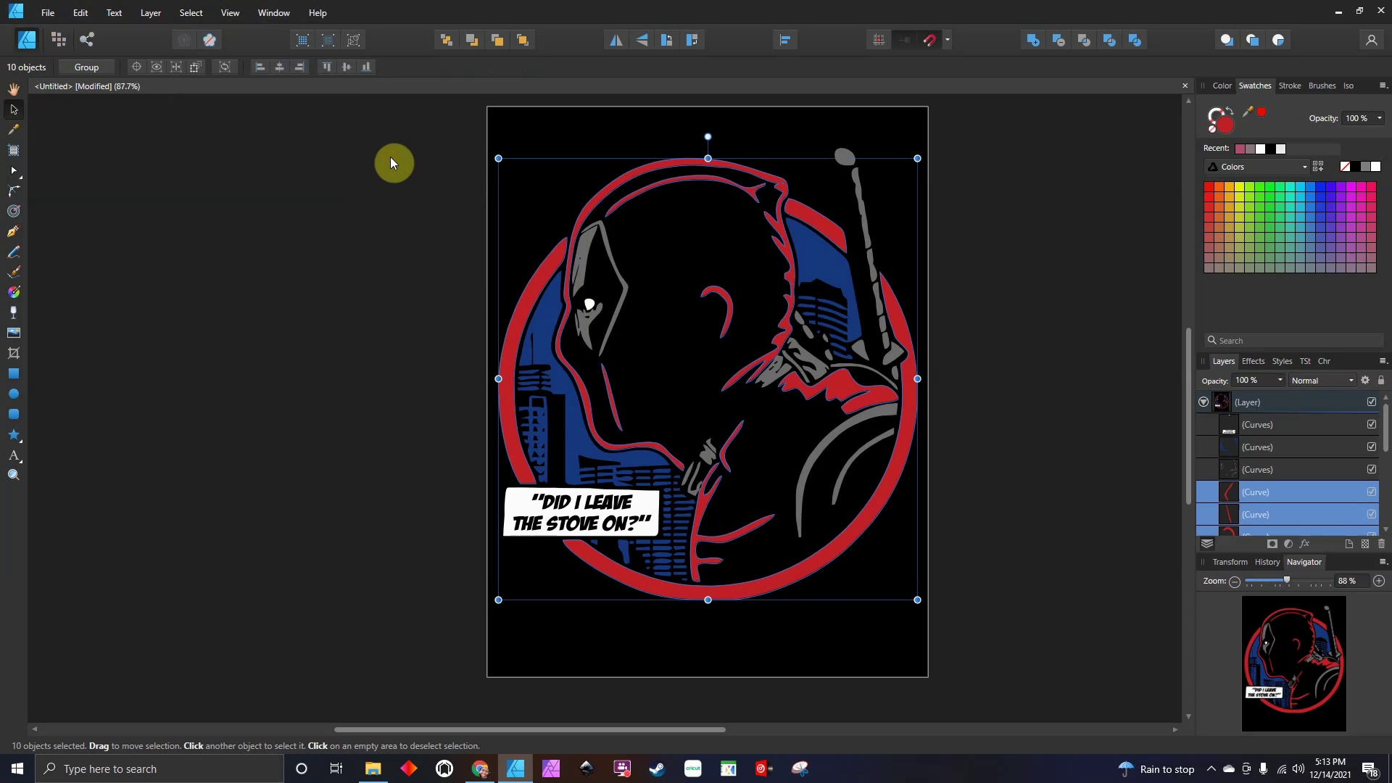
click(1033, 42)
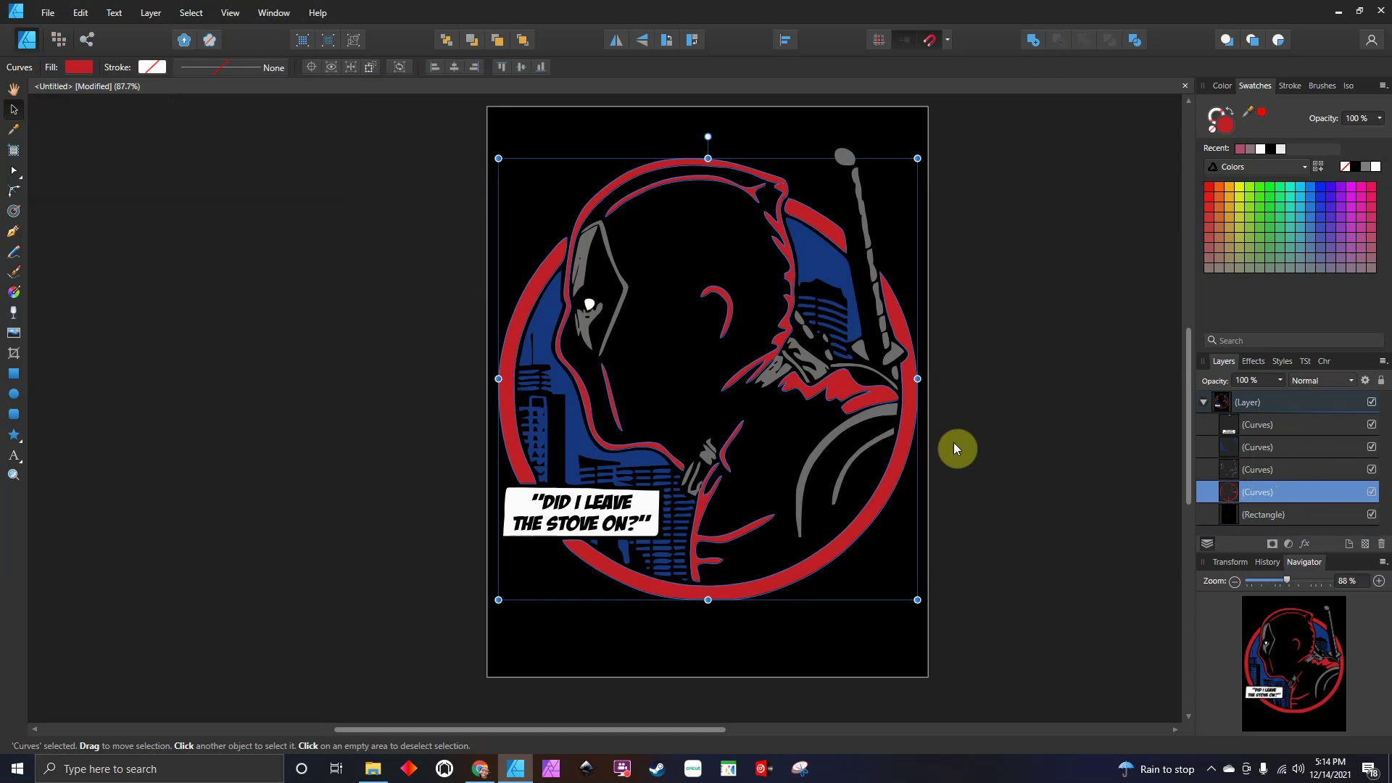
- Rename the combined white curves layer as WHITE and the combined blue curves layer as BLUE
double_click(1257, 426)
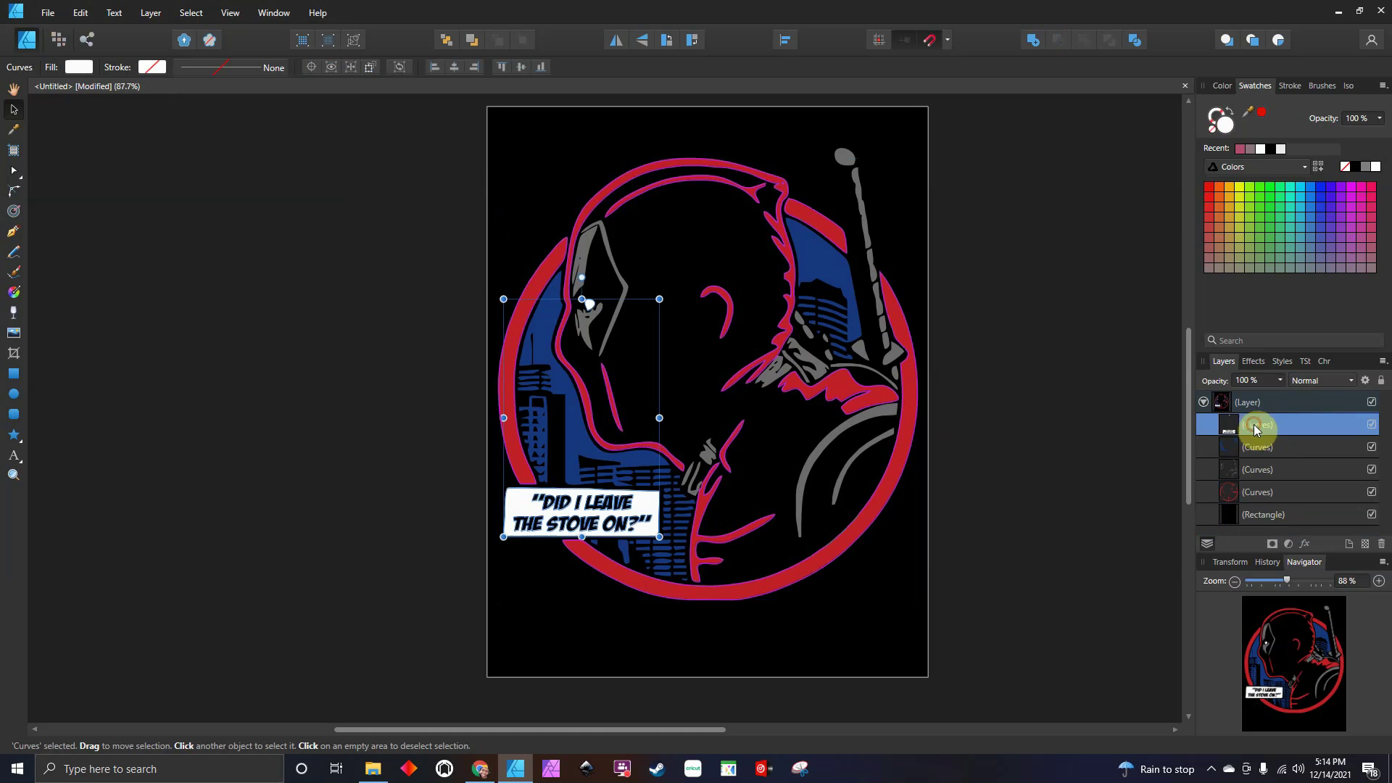
text(WHITE)
key(Return)
click(1262, 450)
click(1262, 451)
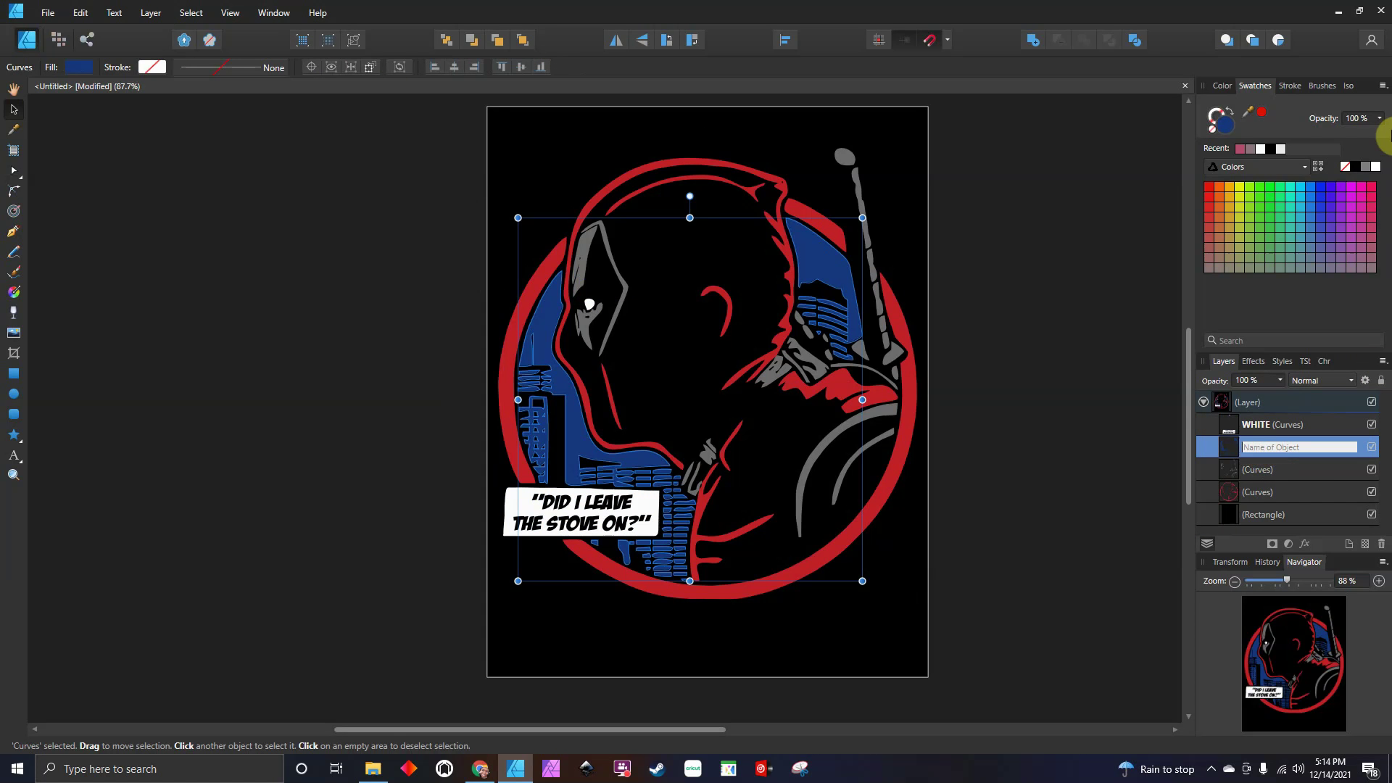
text(BLUE)
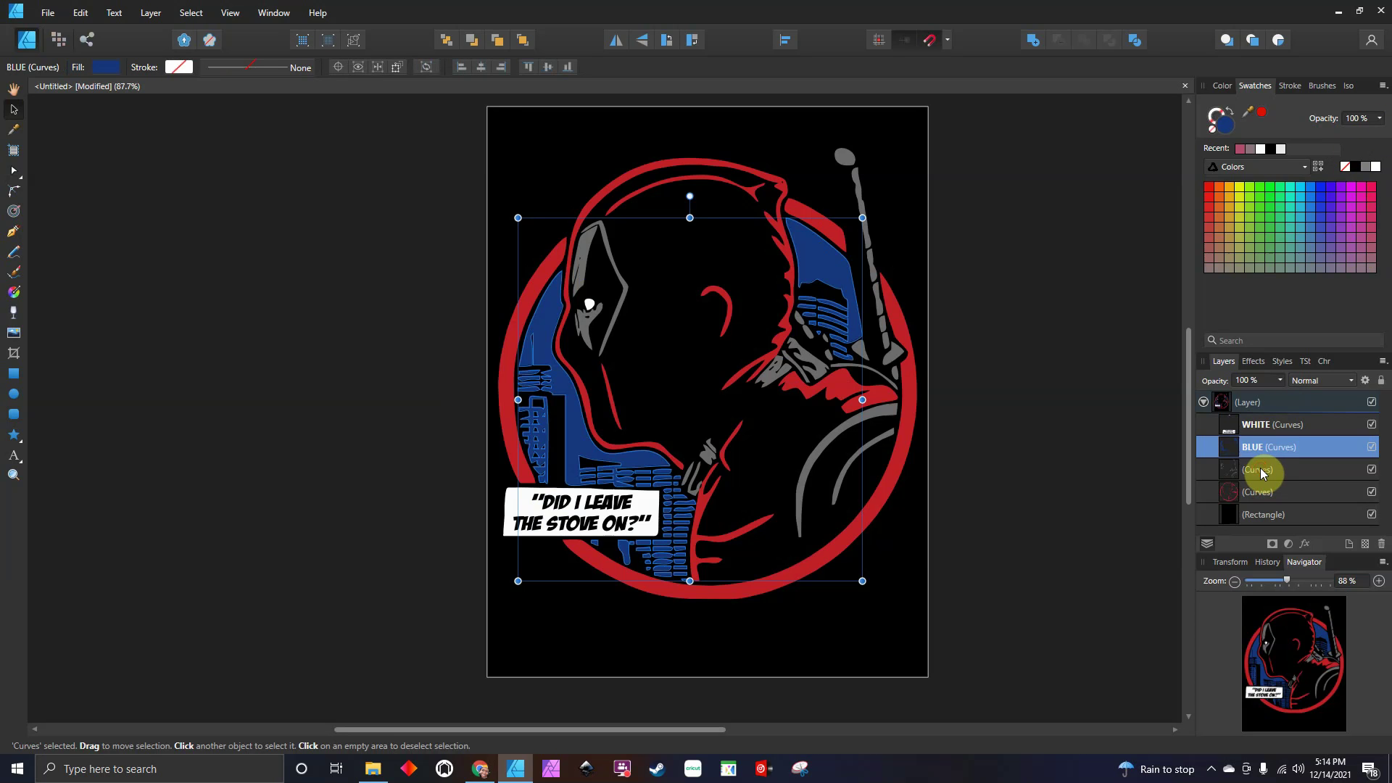
- Rename the combined gray curves layer as GRAY and the red one as RED, and clear the selection
click(1260, 468)
click(1261, 469)
text(GRAY)
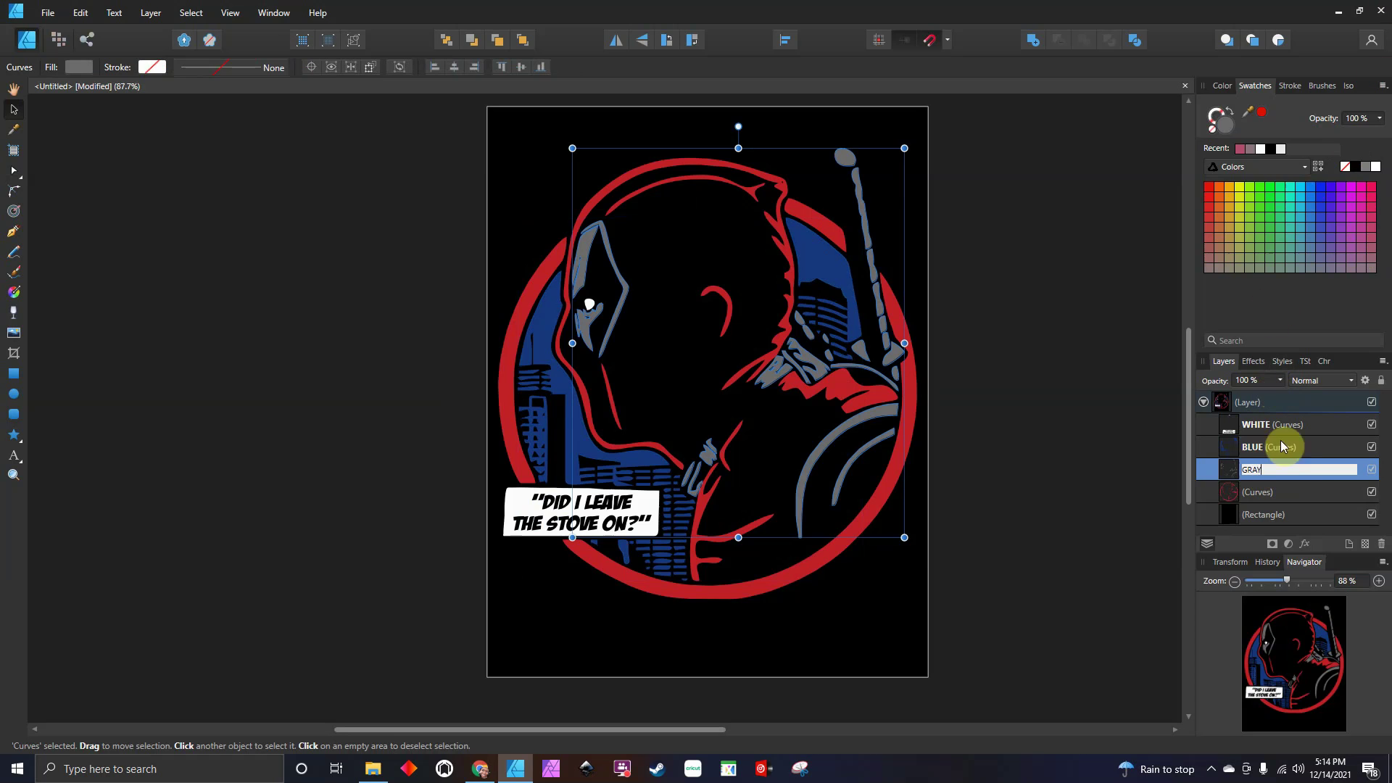
key(Return)
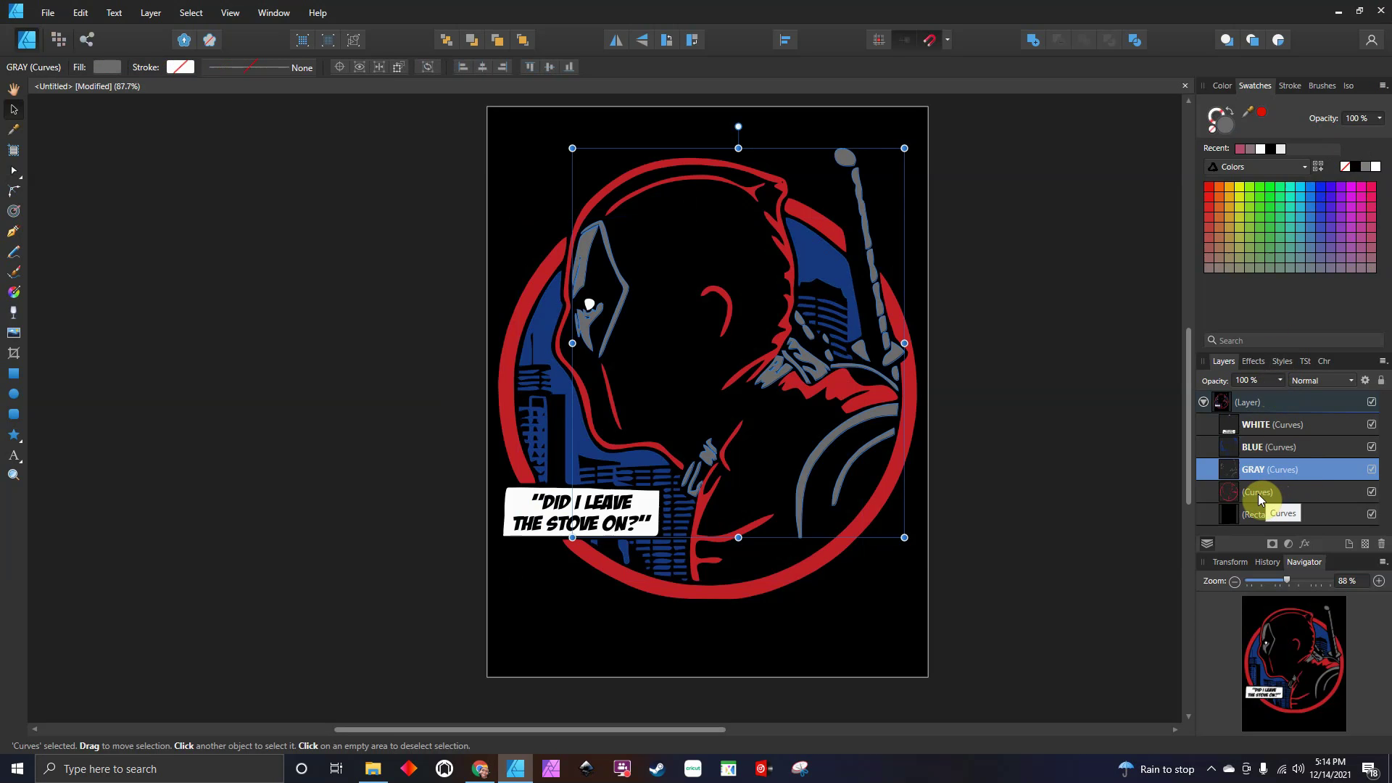
click(1259, 494)
click(1259, 494)
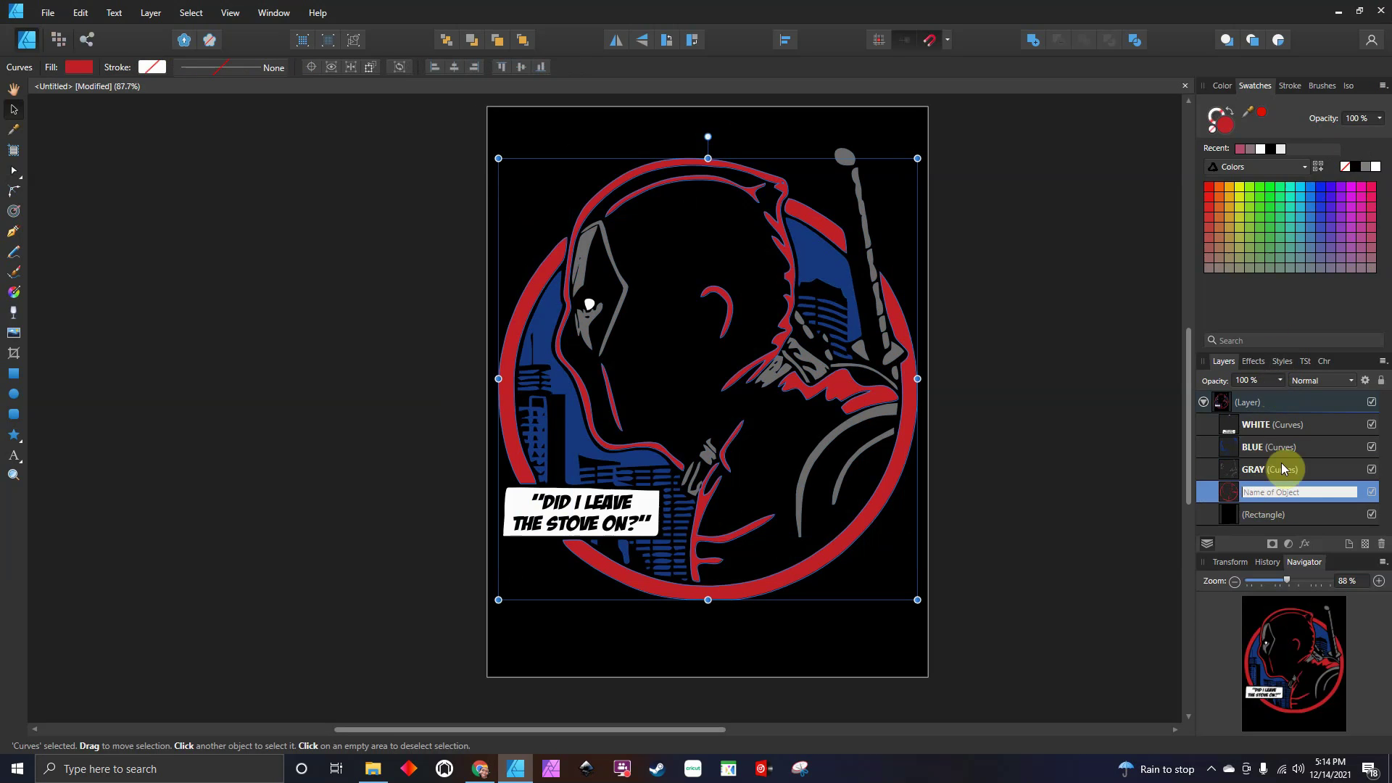
text(RED)
click(1126, 482)
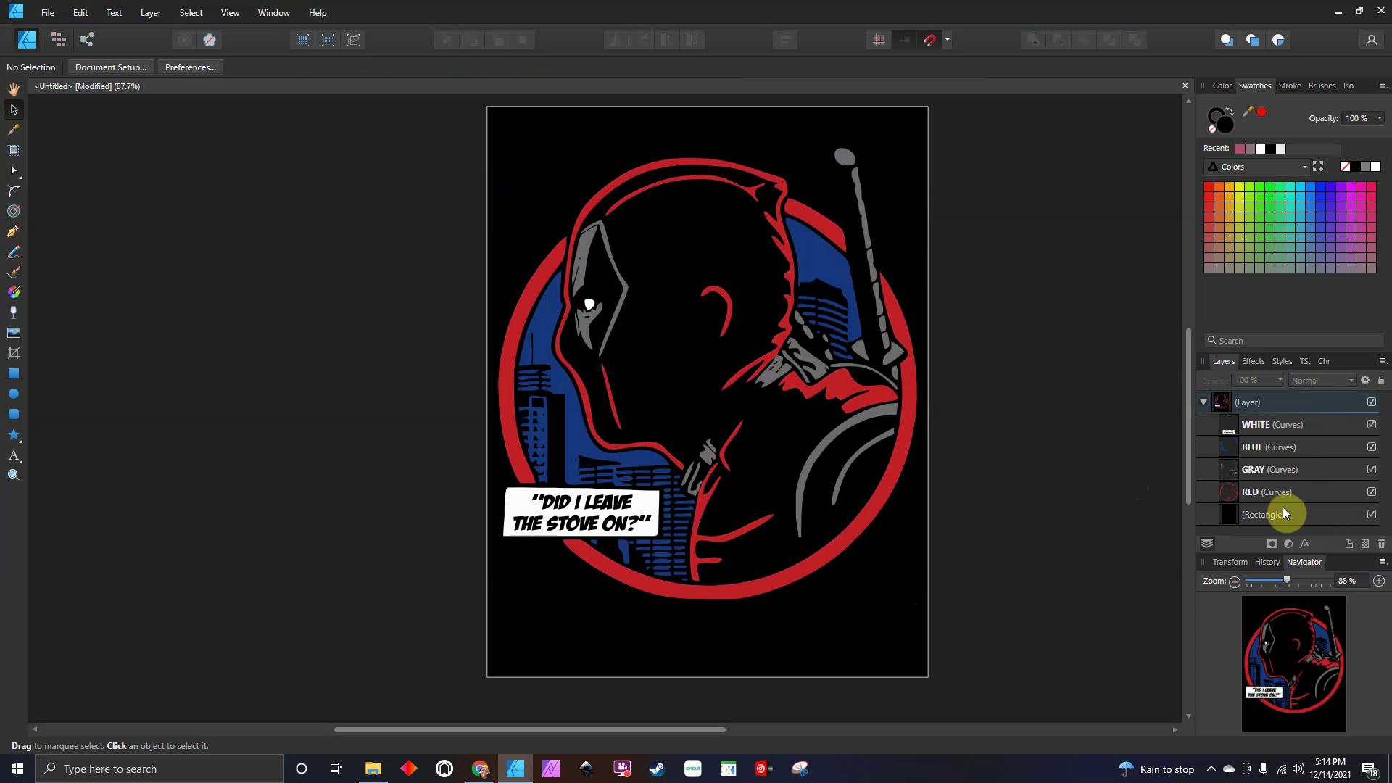
- Check the colour separation by hiding the WHITE, BLUE, GRAY and RED layers and showing them again one by one
click(1372, 425)
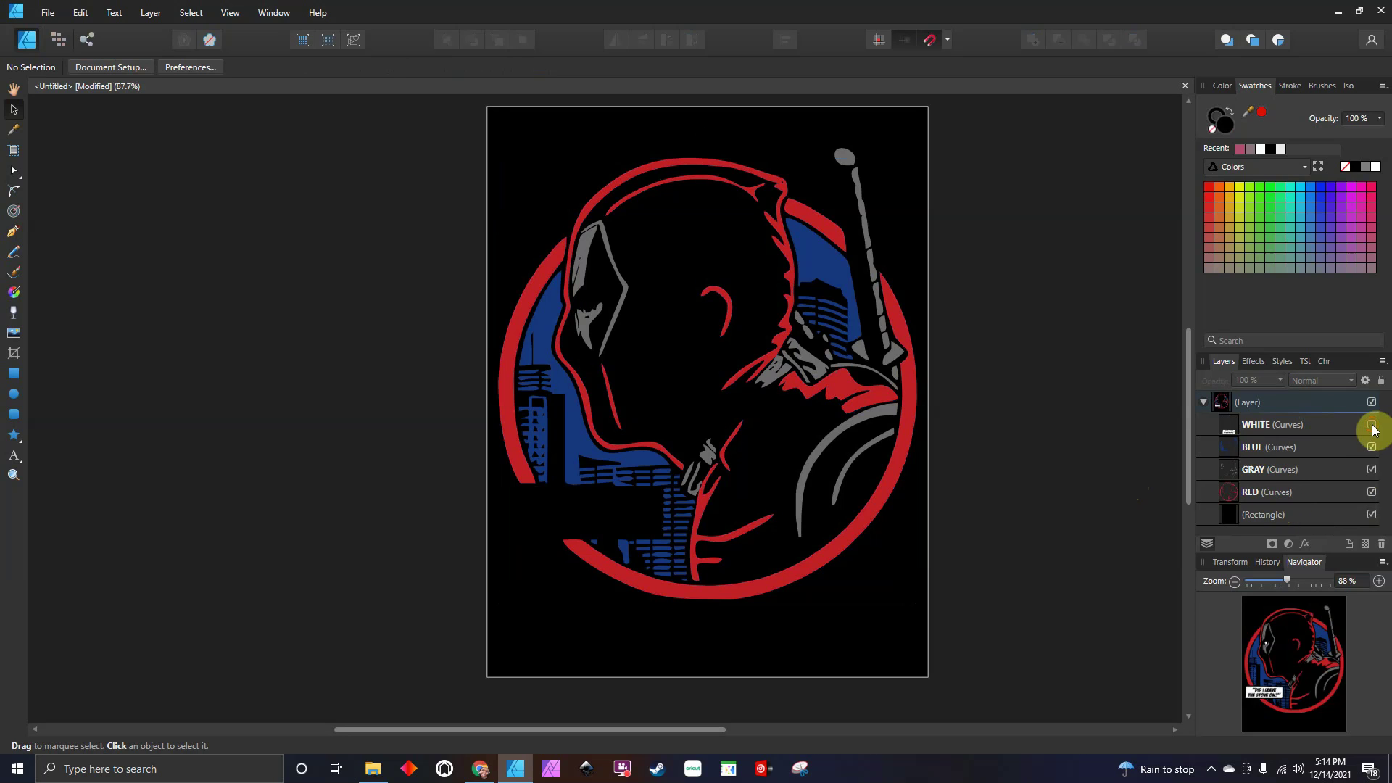
click(1372, 448)
click(1372, 470)
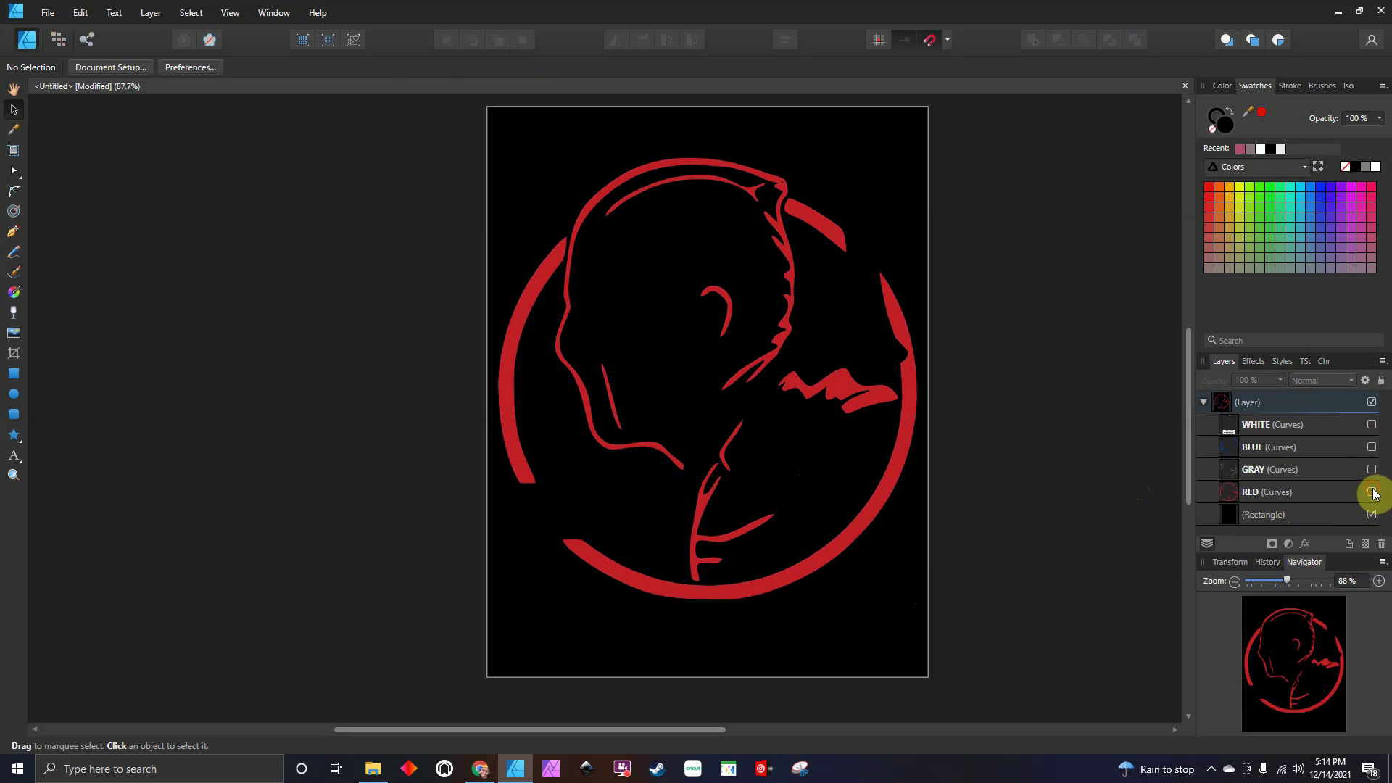
click(1372, 492)
click(1372, 426)
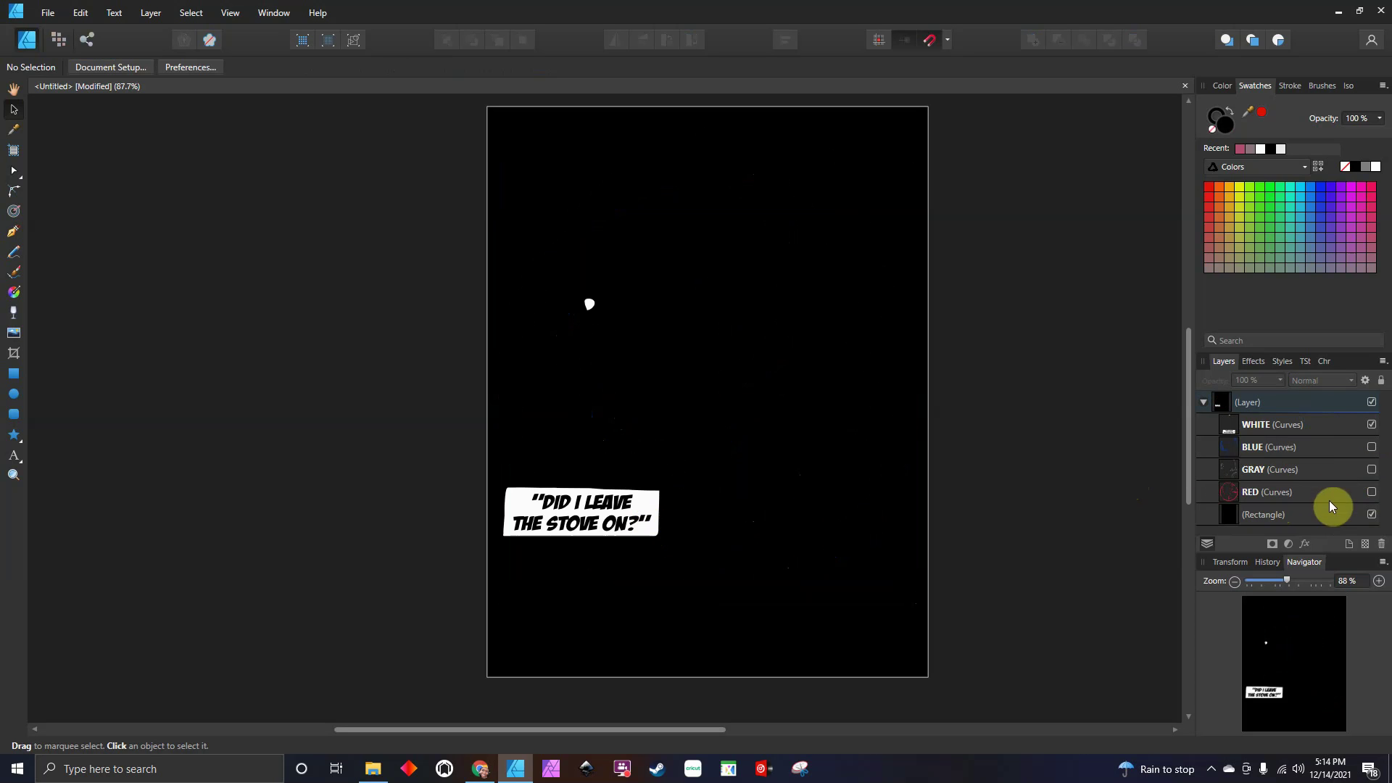
click(1372, 450)
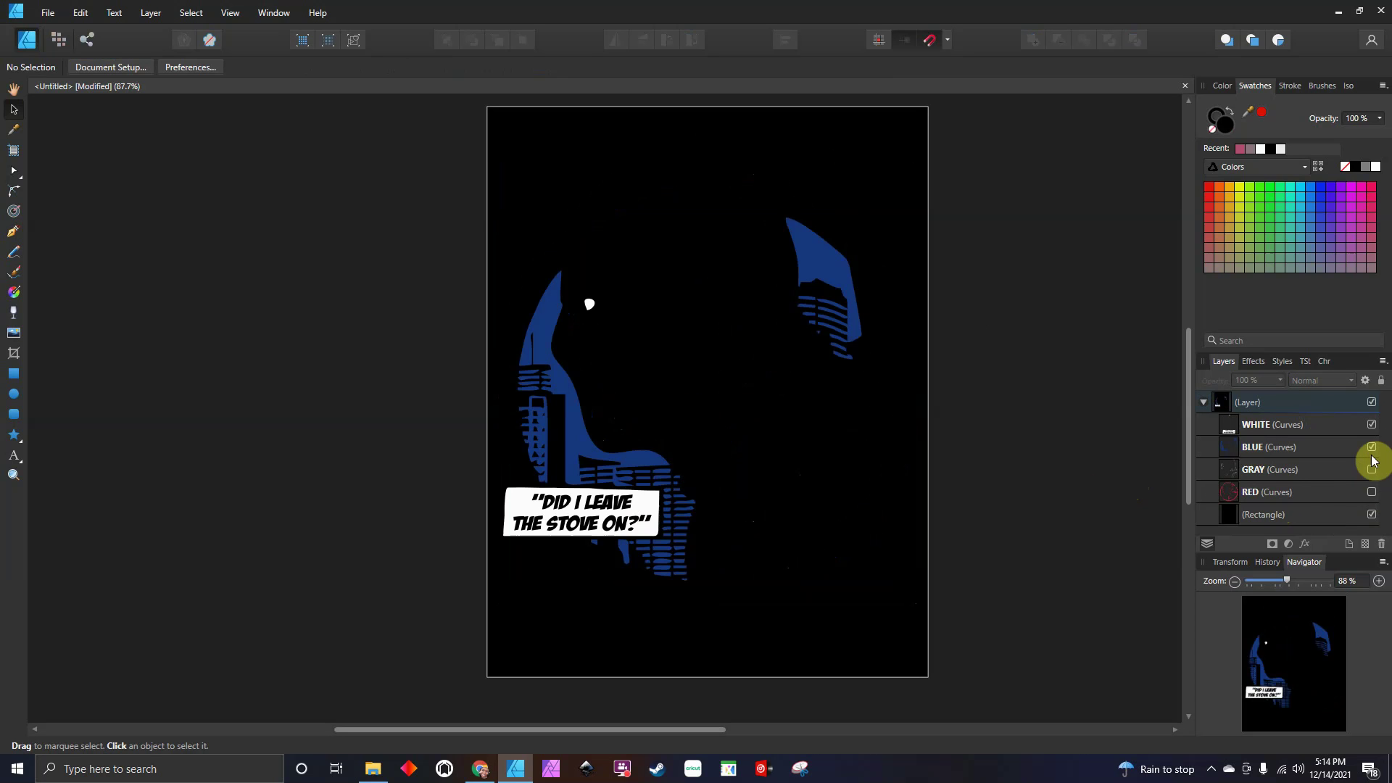
click(1371, 470)
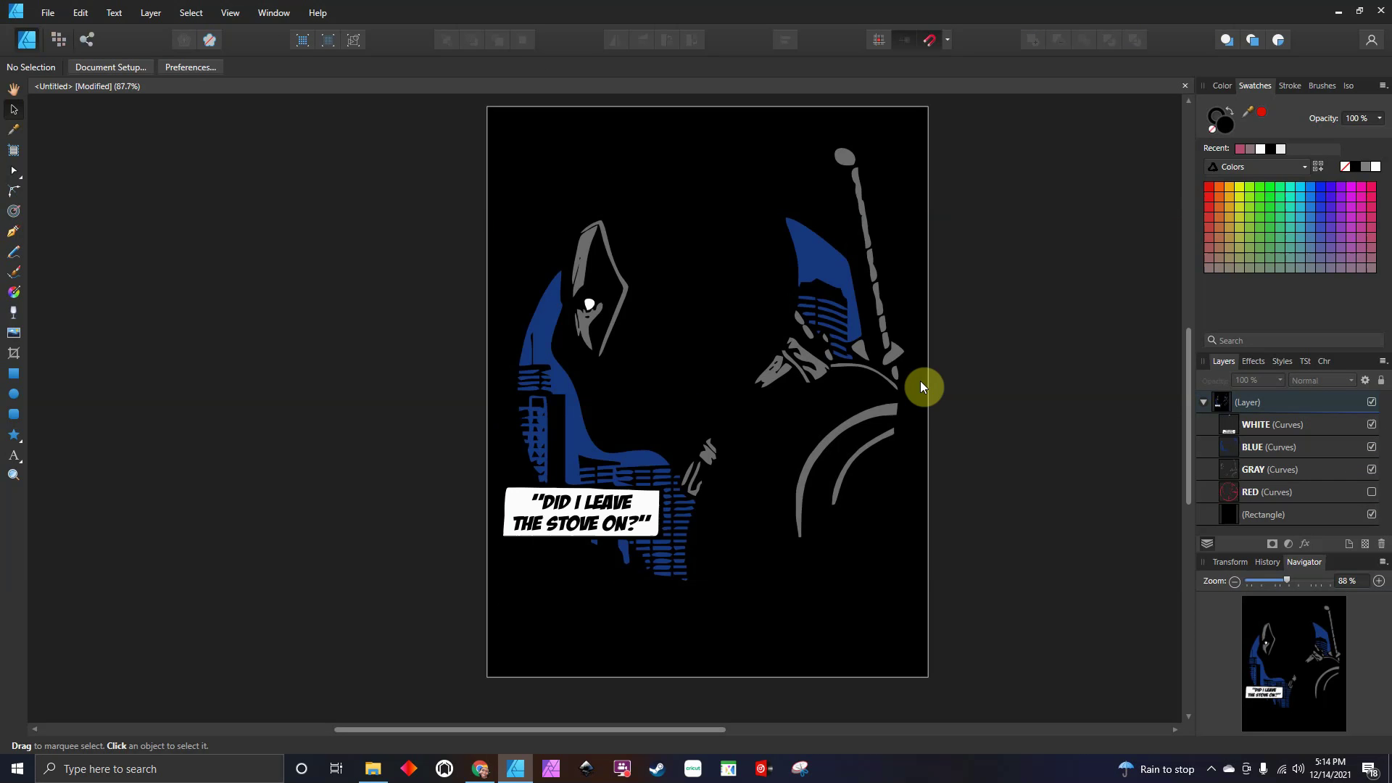
click(1371, 493)
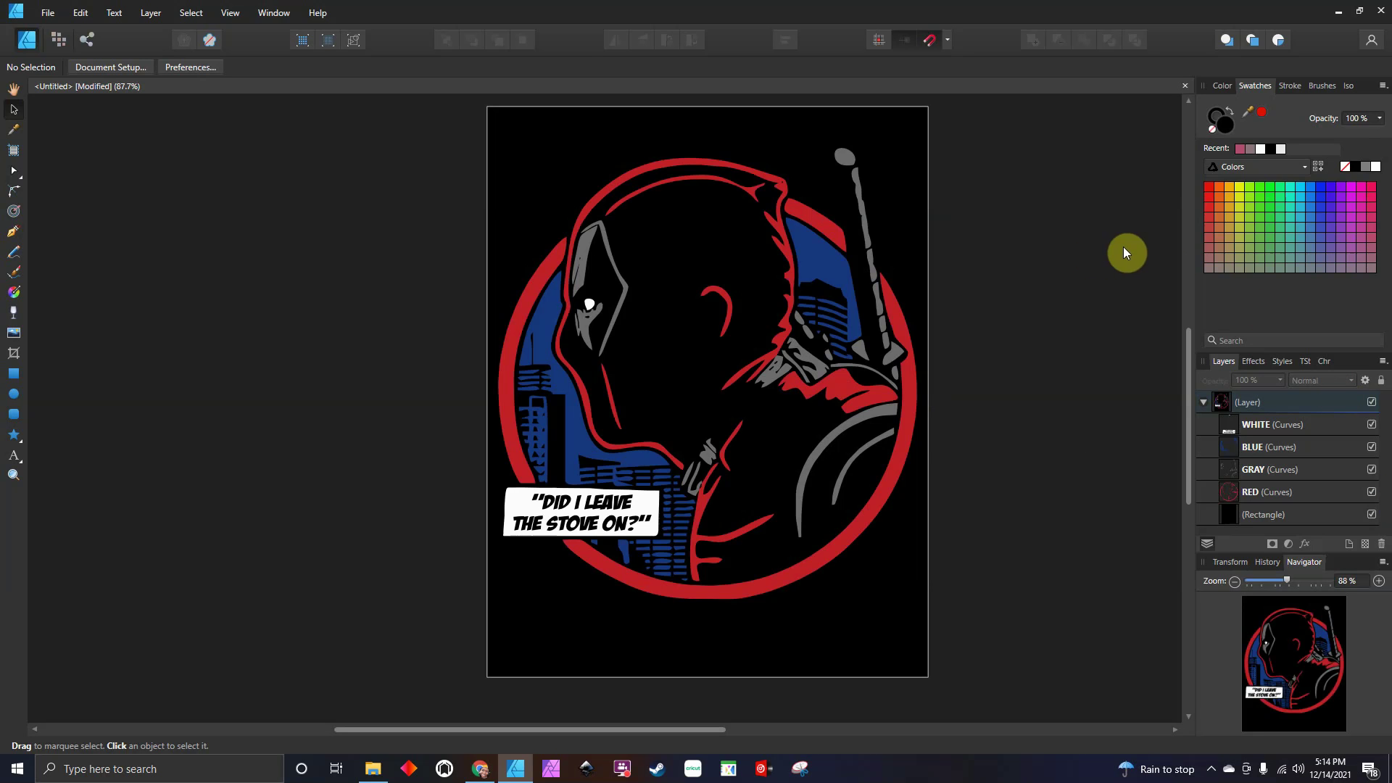
- Inspect the nodes of the white, blue and gray curves objects with the Node tool
click(649, 510)
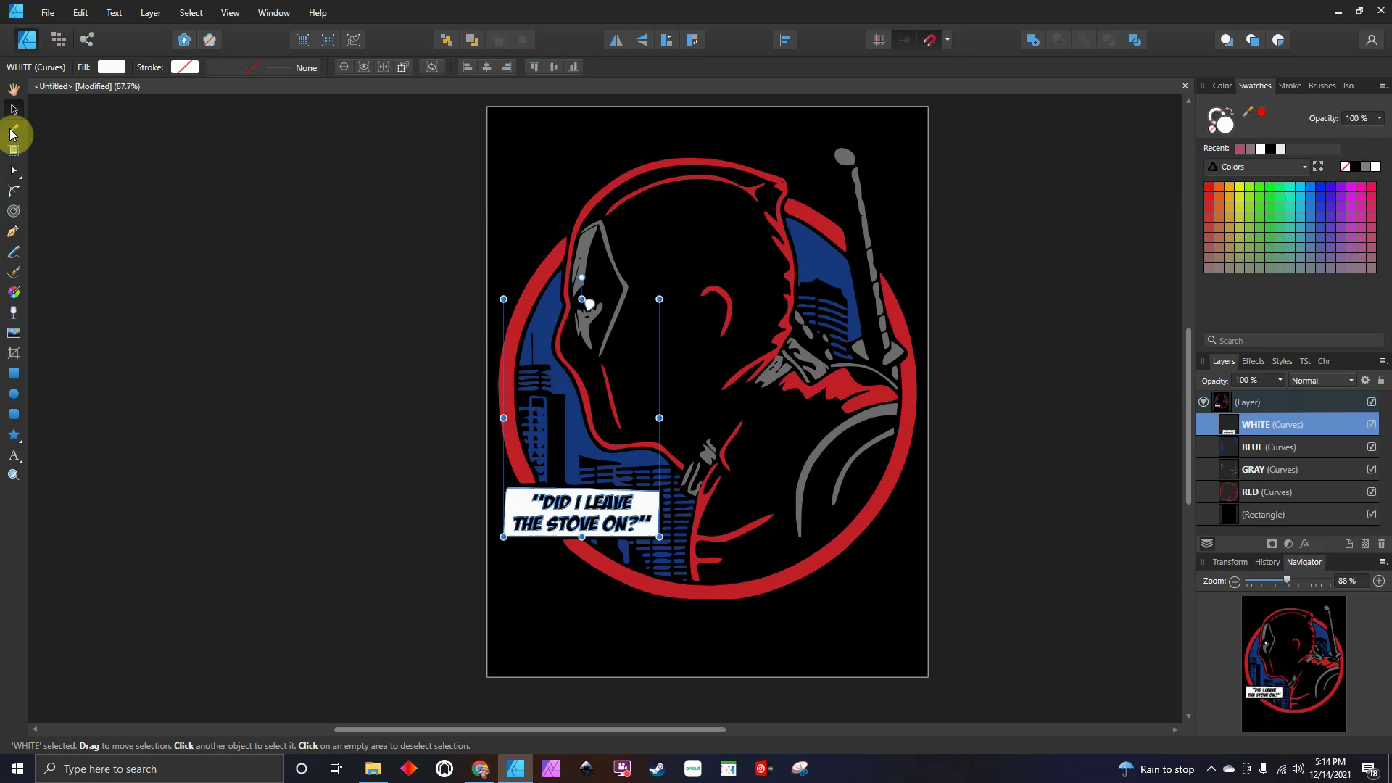
click(14, 171)
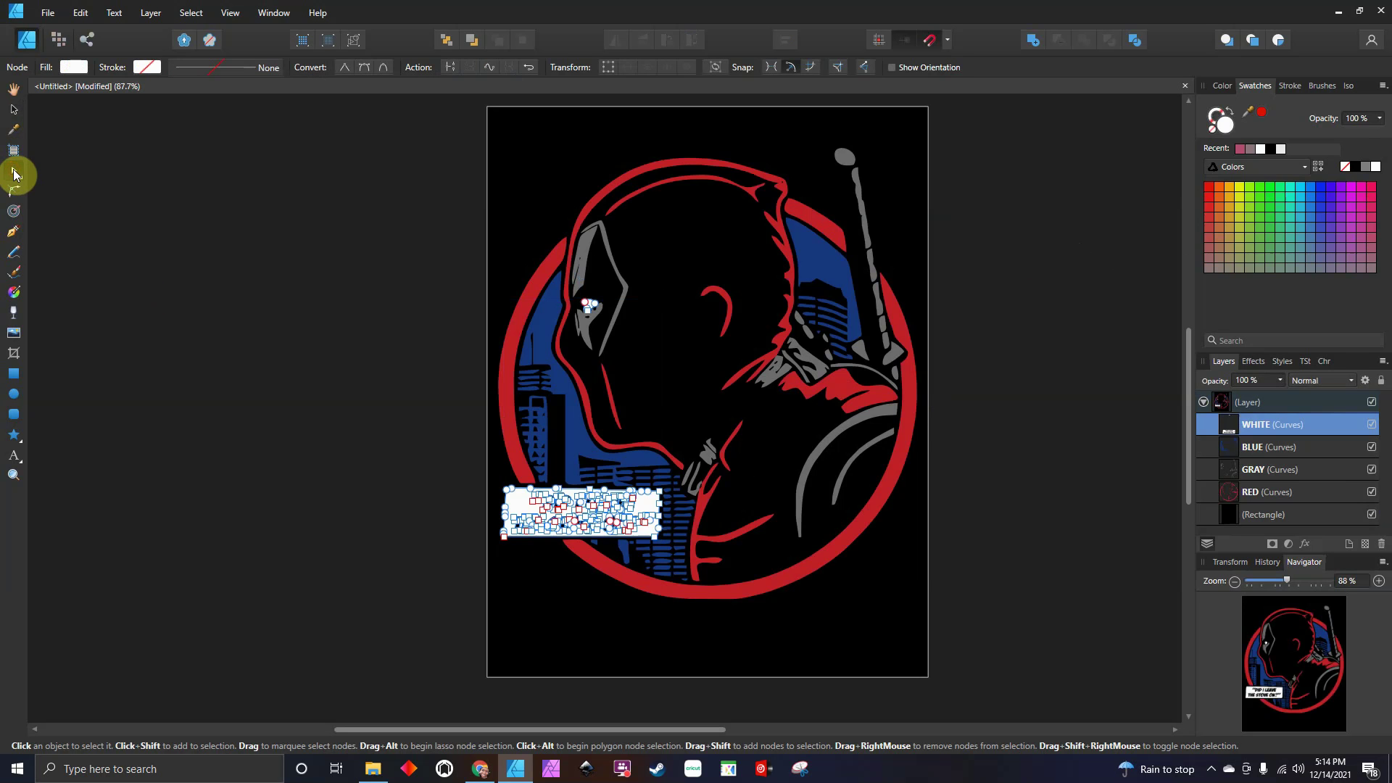
click(529, 287)
click(591, 243)
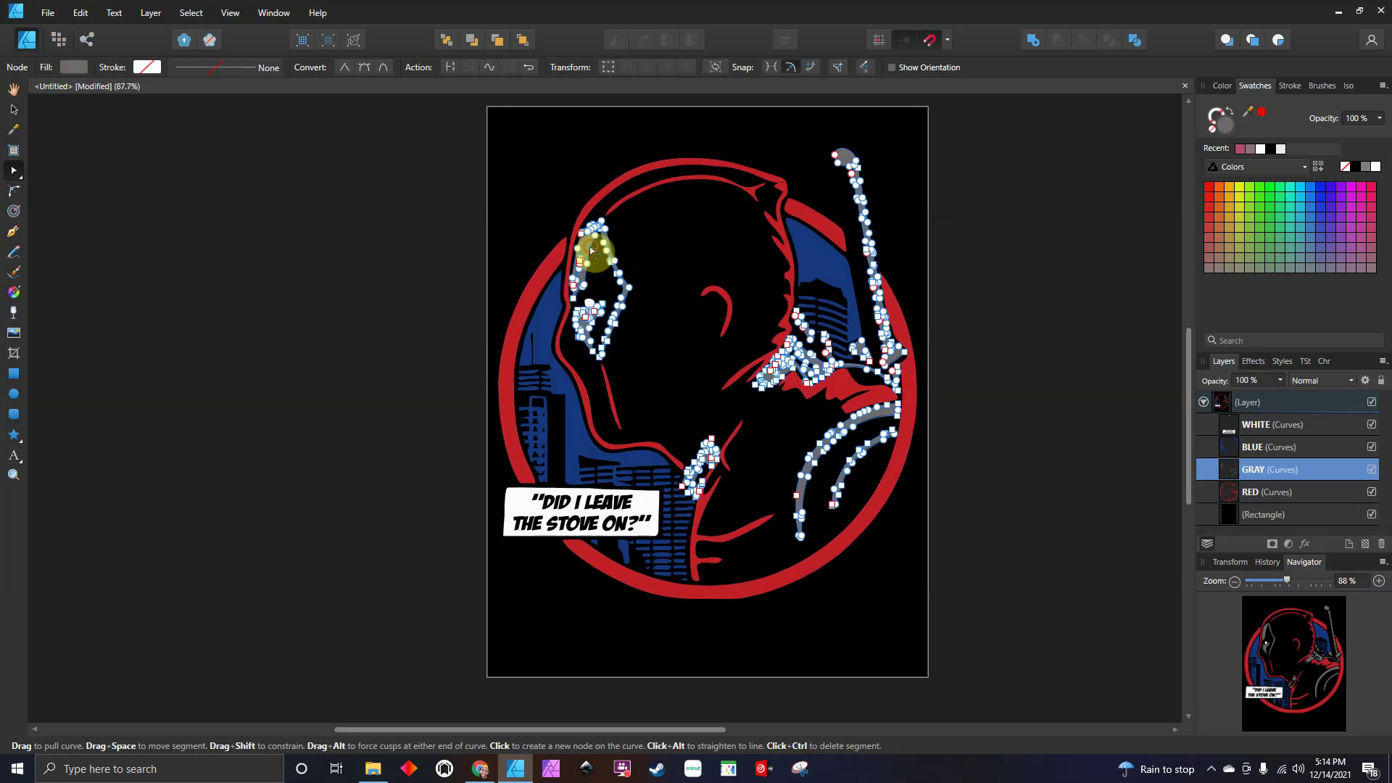
- Inspect the nodes of the red curves object, and return to the Move tool
click(841, 391)
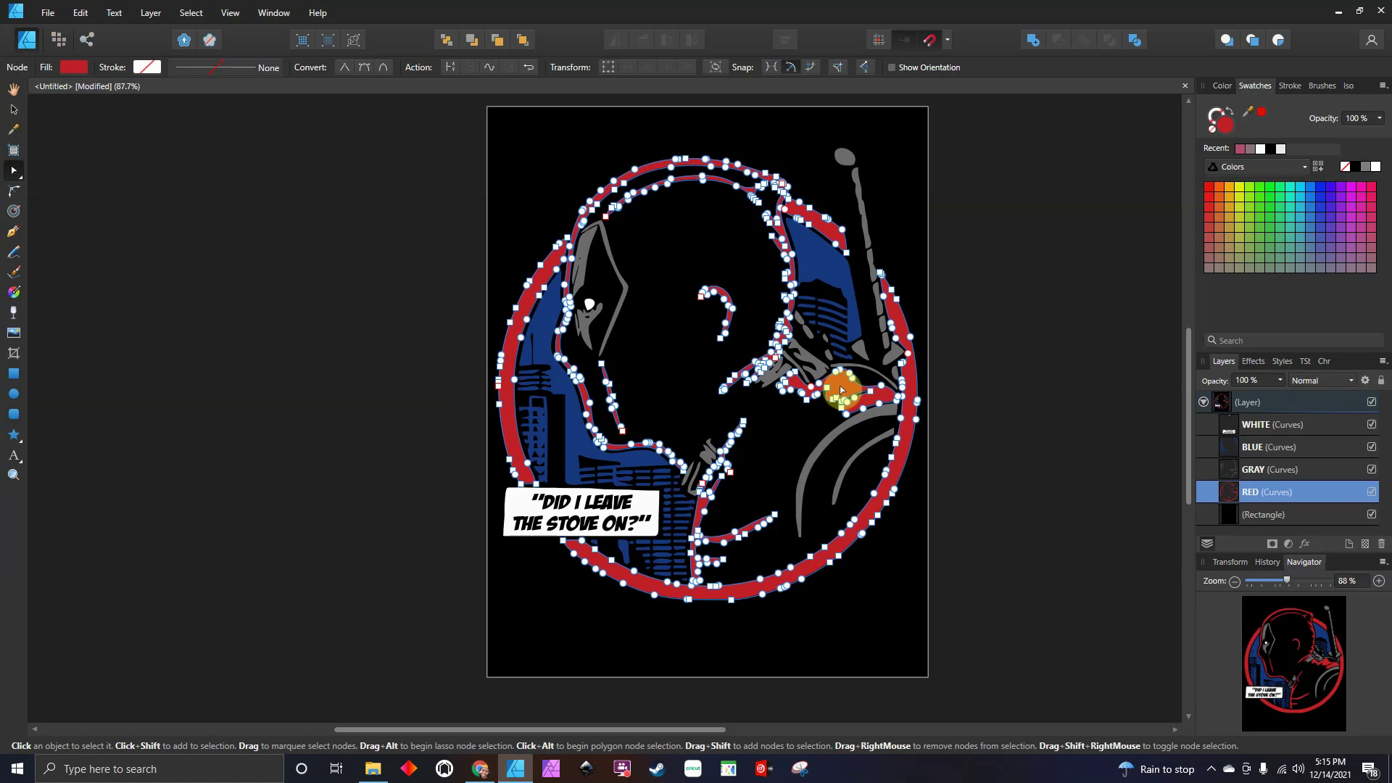
click(12, 113)
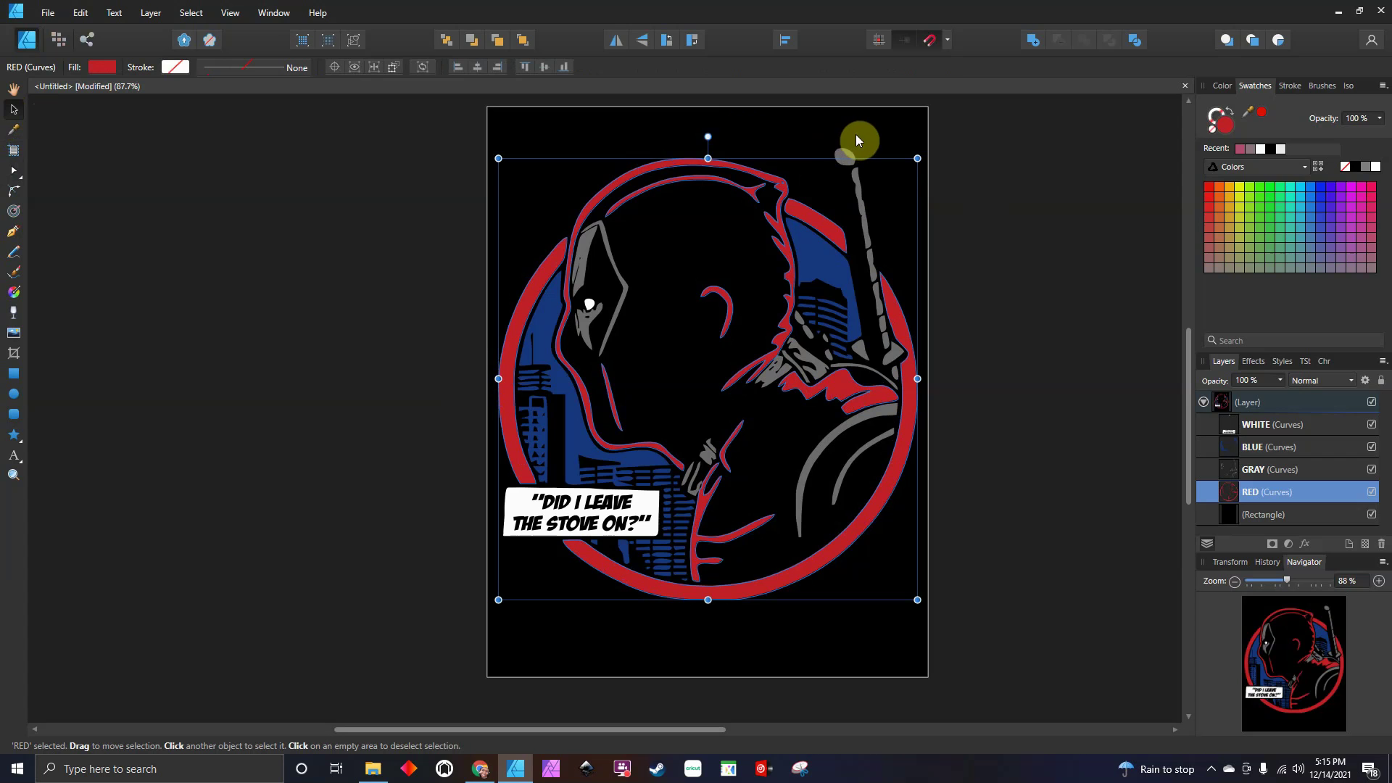
- Delete the black background rectangle, clear the selection, and collapse the parent layer holding the four colour layers
click(897, 134)
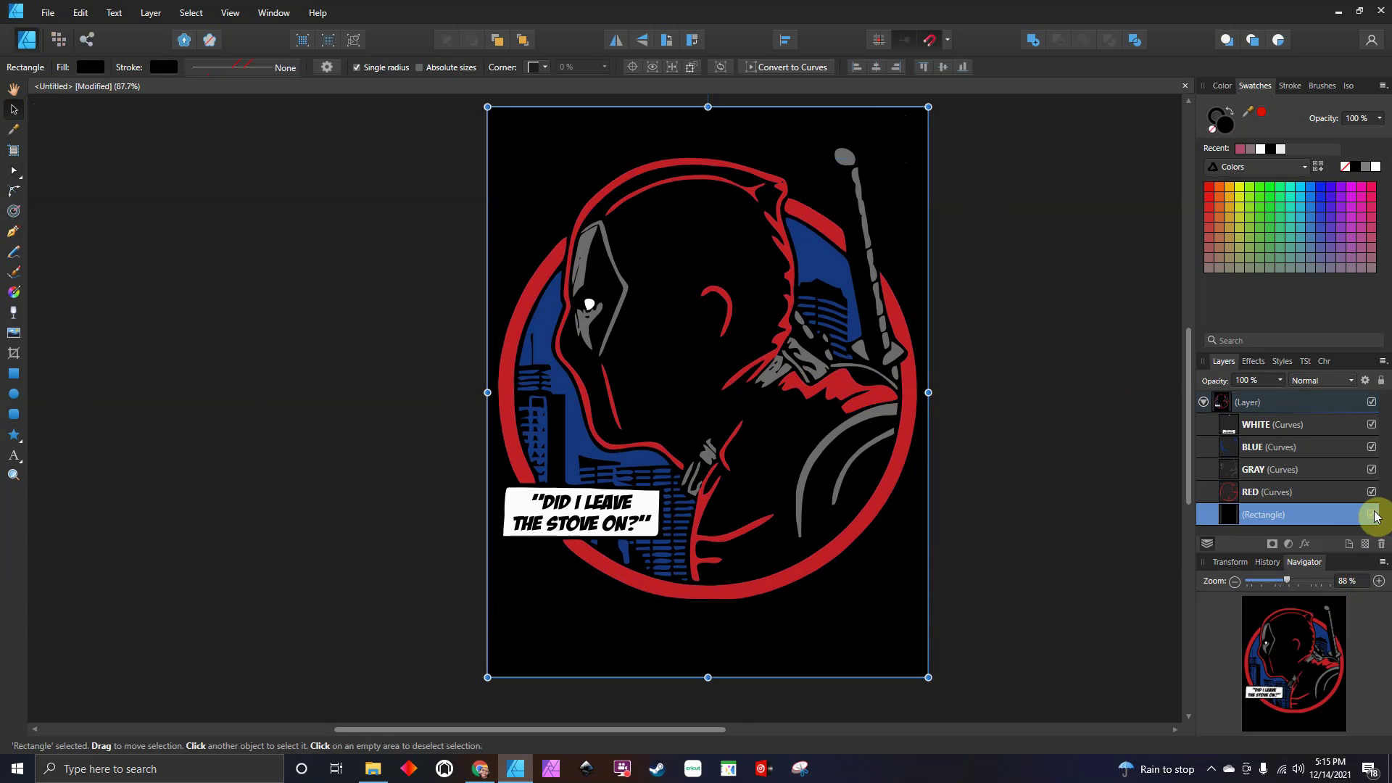
click(1382, 545)
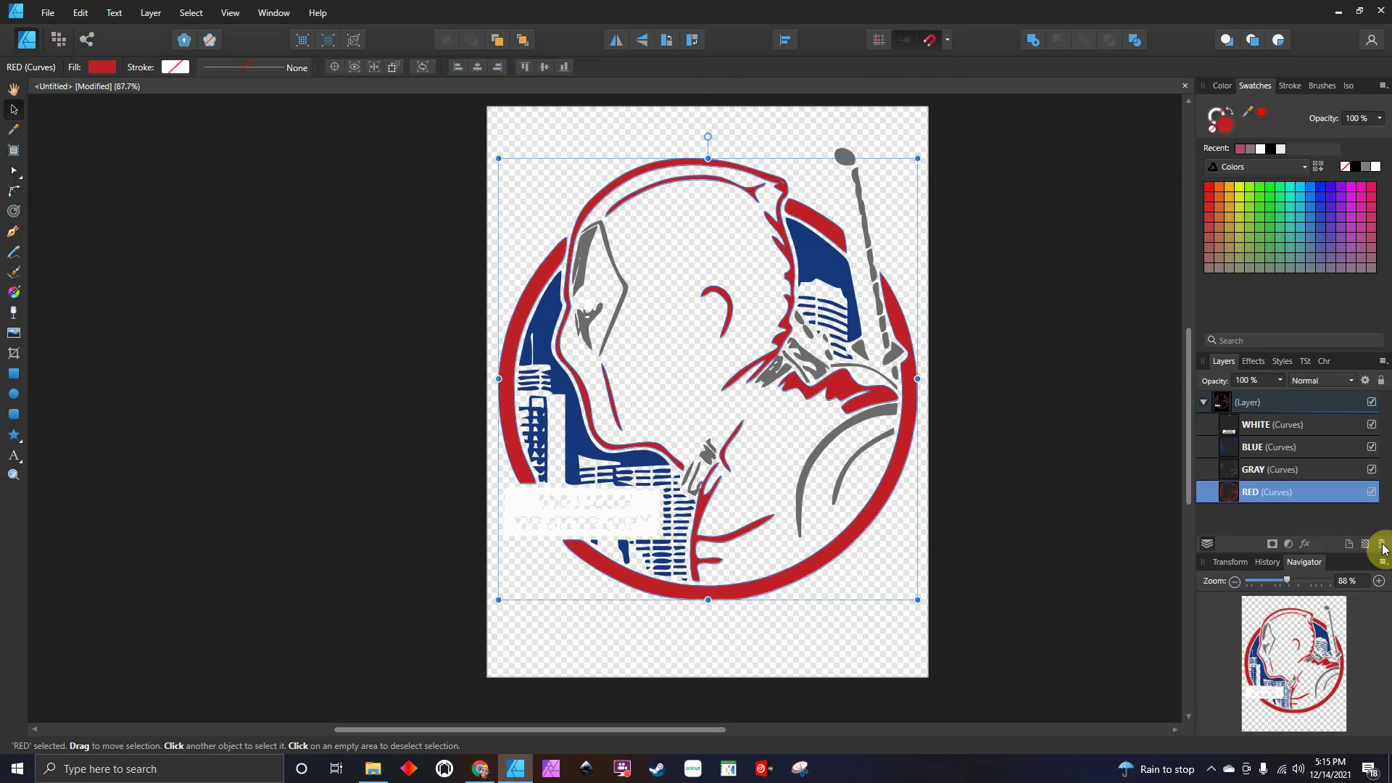
click(817, 129)
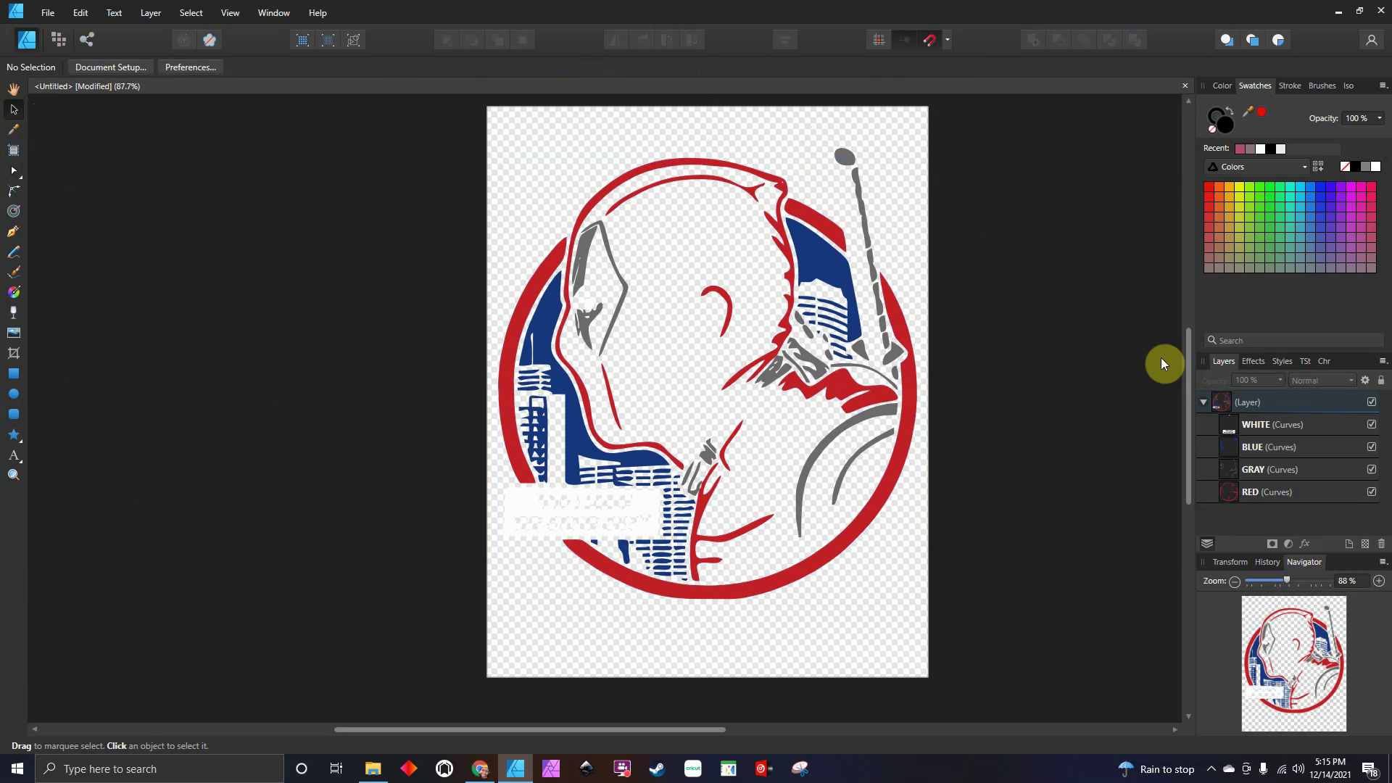
click(1203, 402)
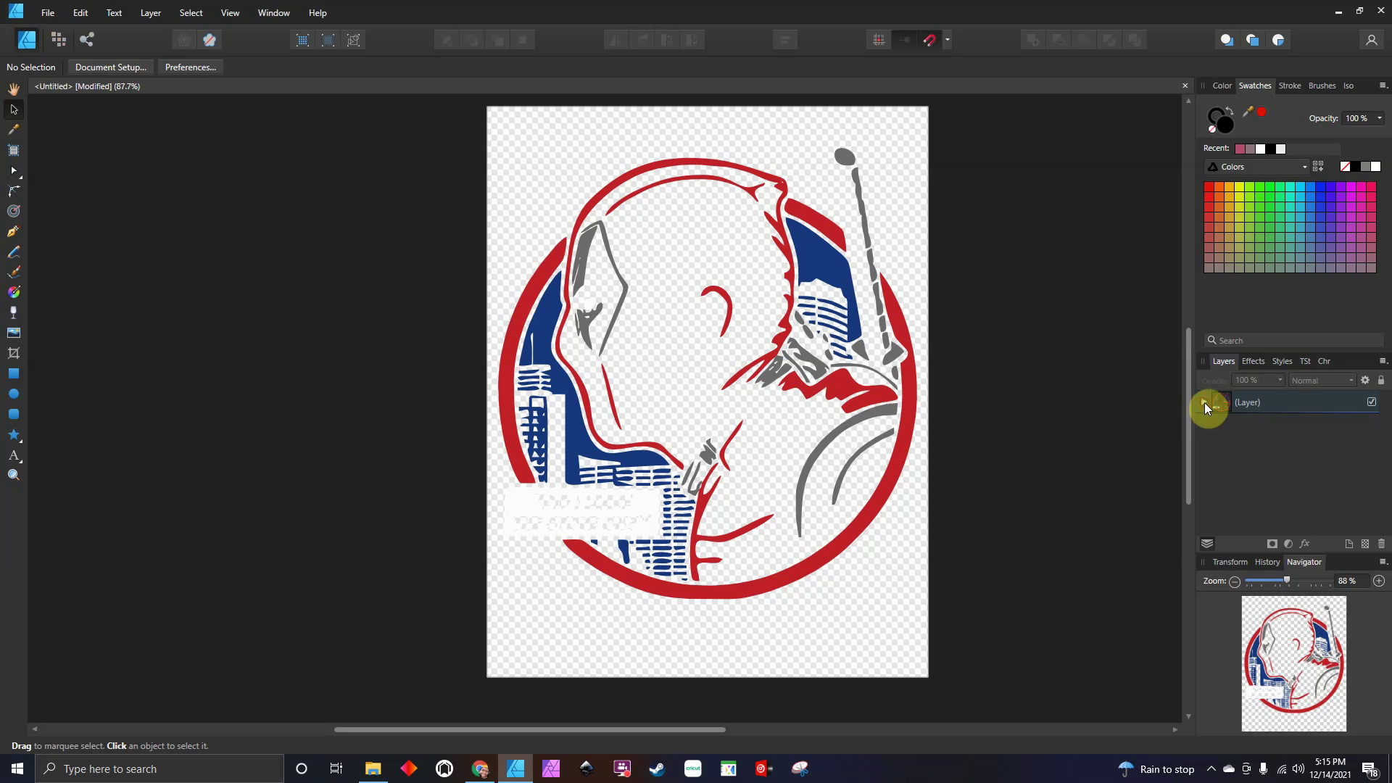
- Set up an export of the design in SVG format with the SVG (for export) preset, and proceed to saving
click(48, 12)
click(54, 269)
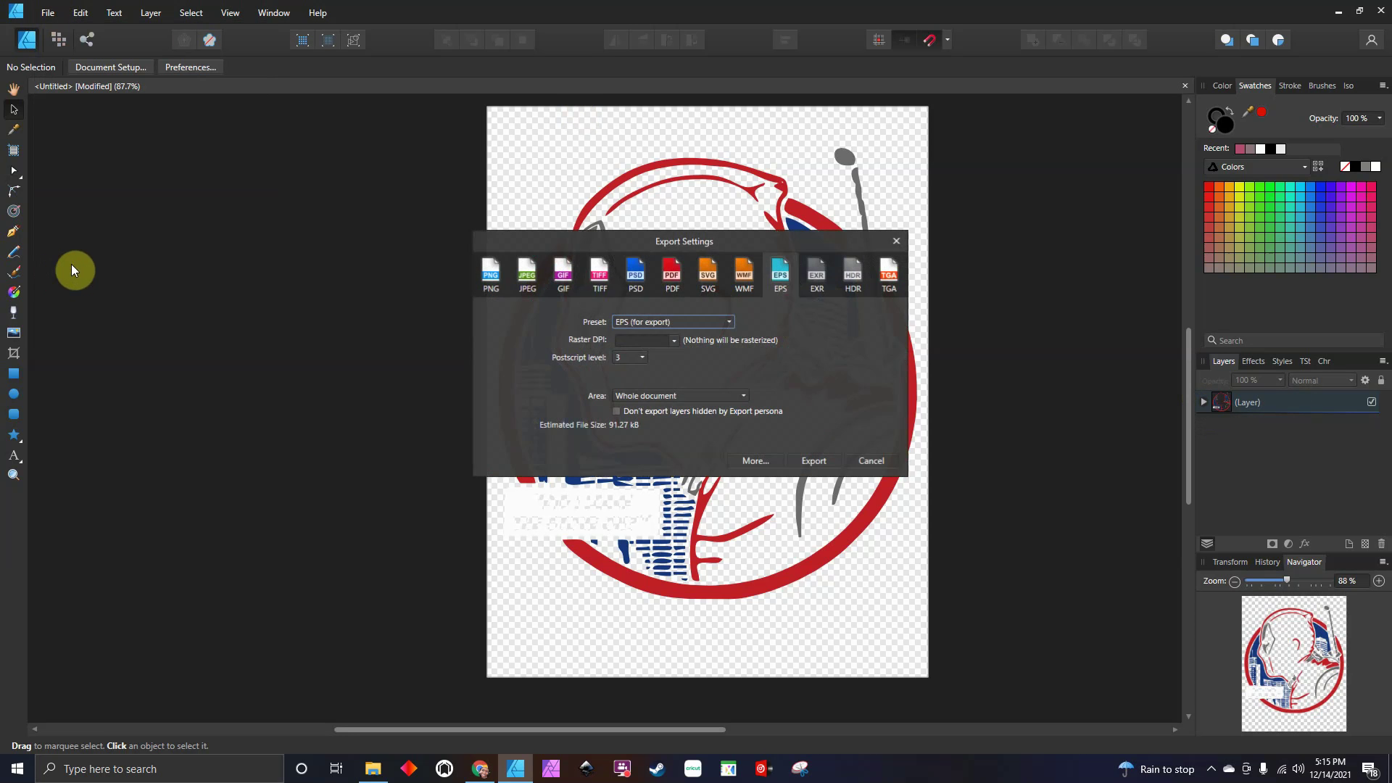
click(706, 279)
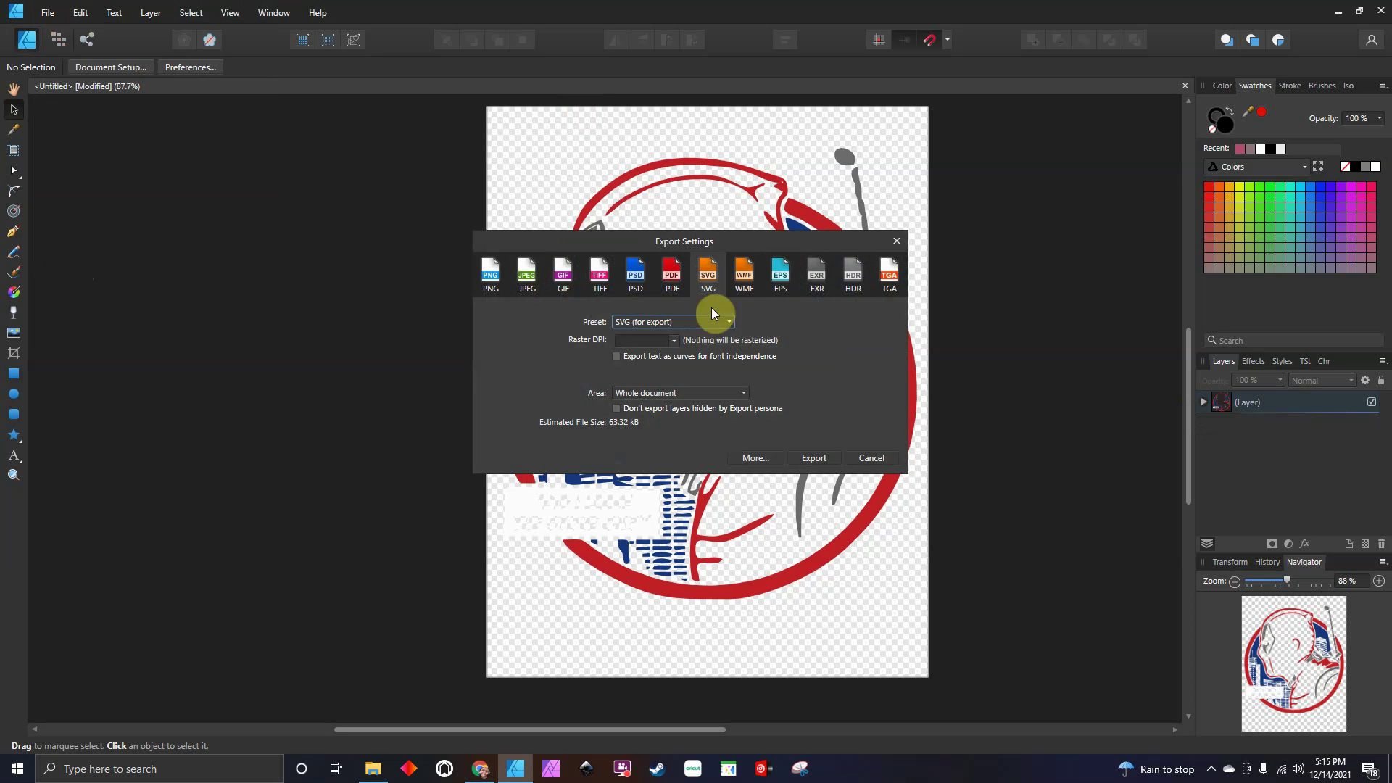
click(821, 461)
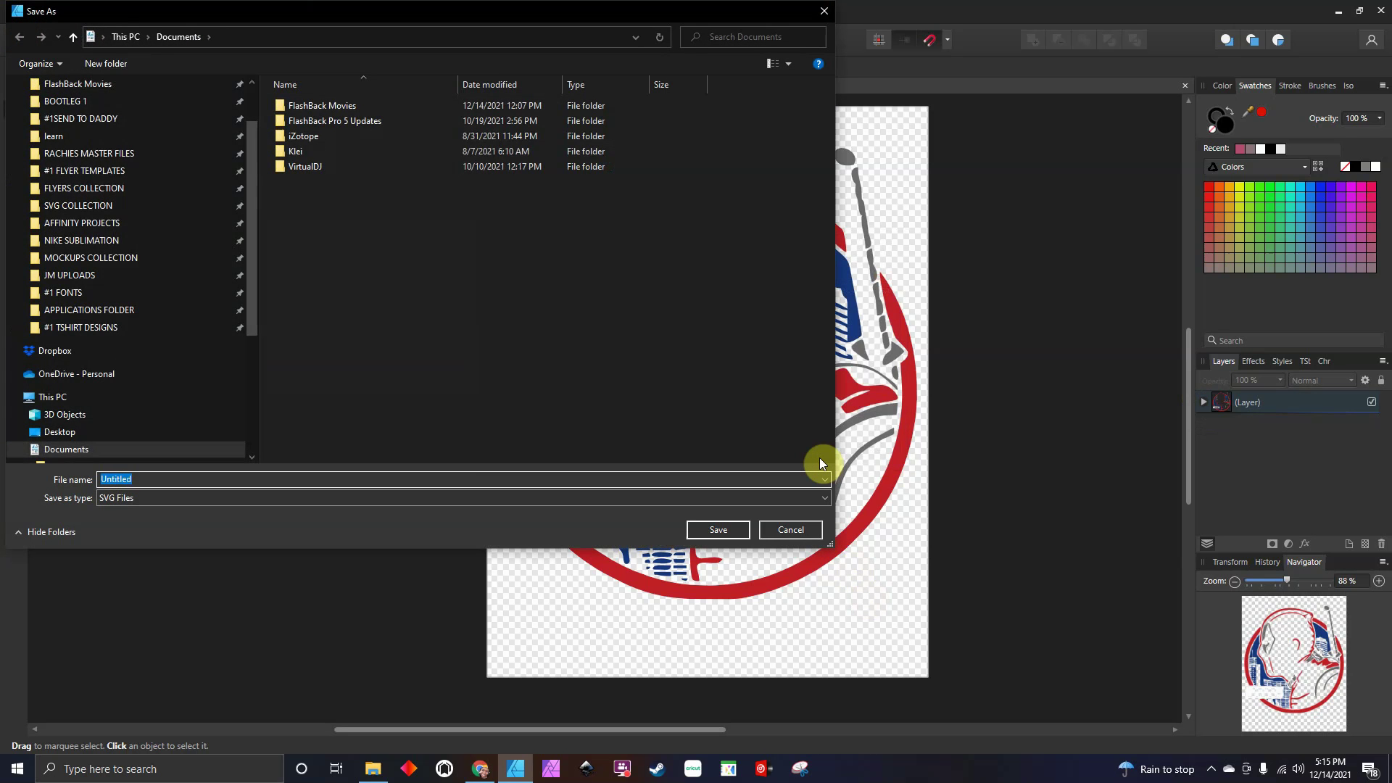
- Save the exported SVG file in the Downloads folder under the name DEADPOOL
scroll(105, 145, up, 2)
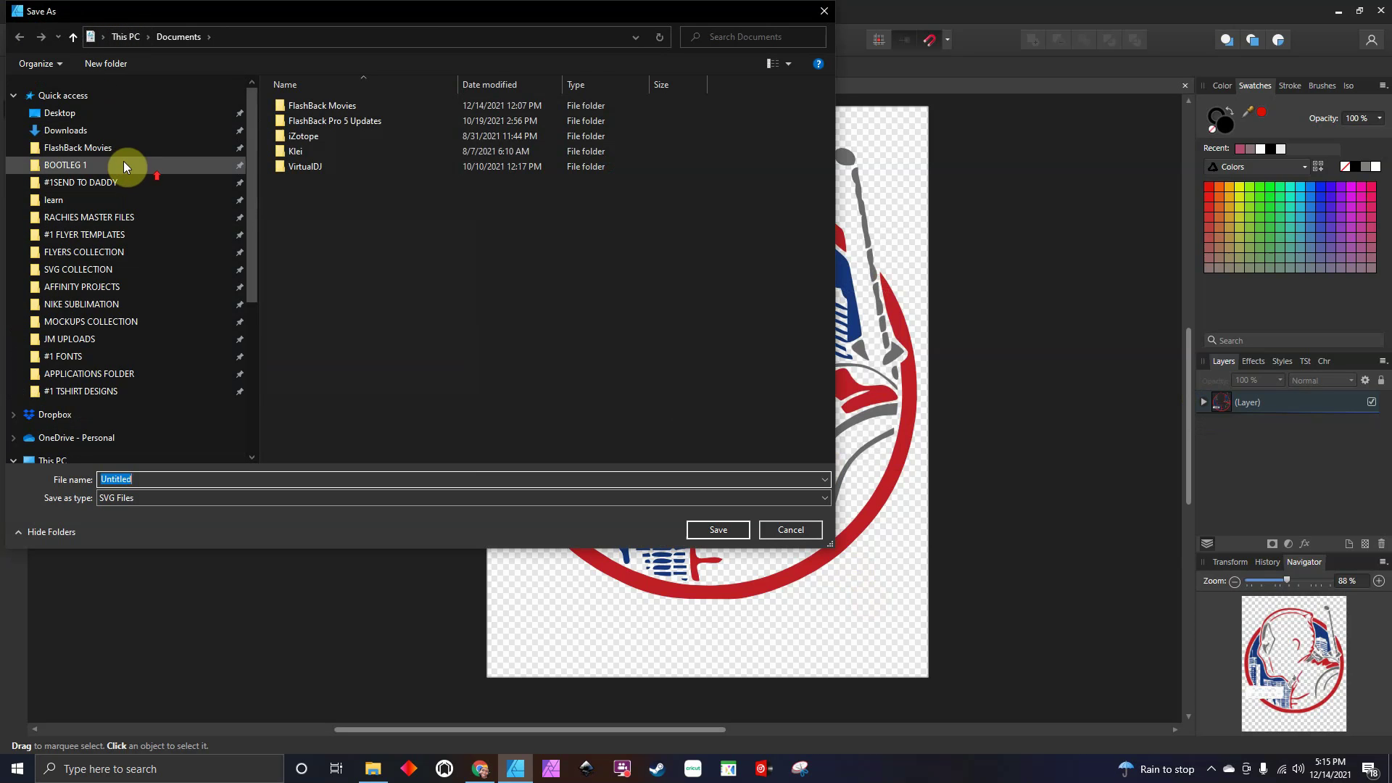
click(78, 133)
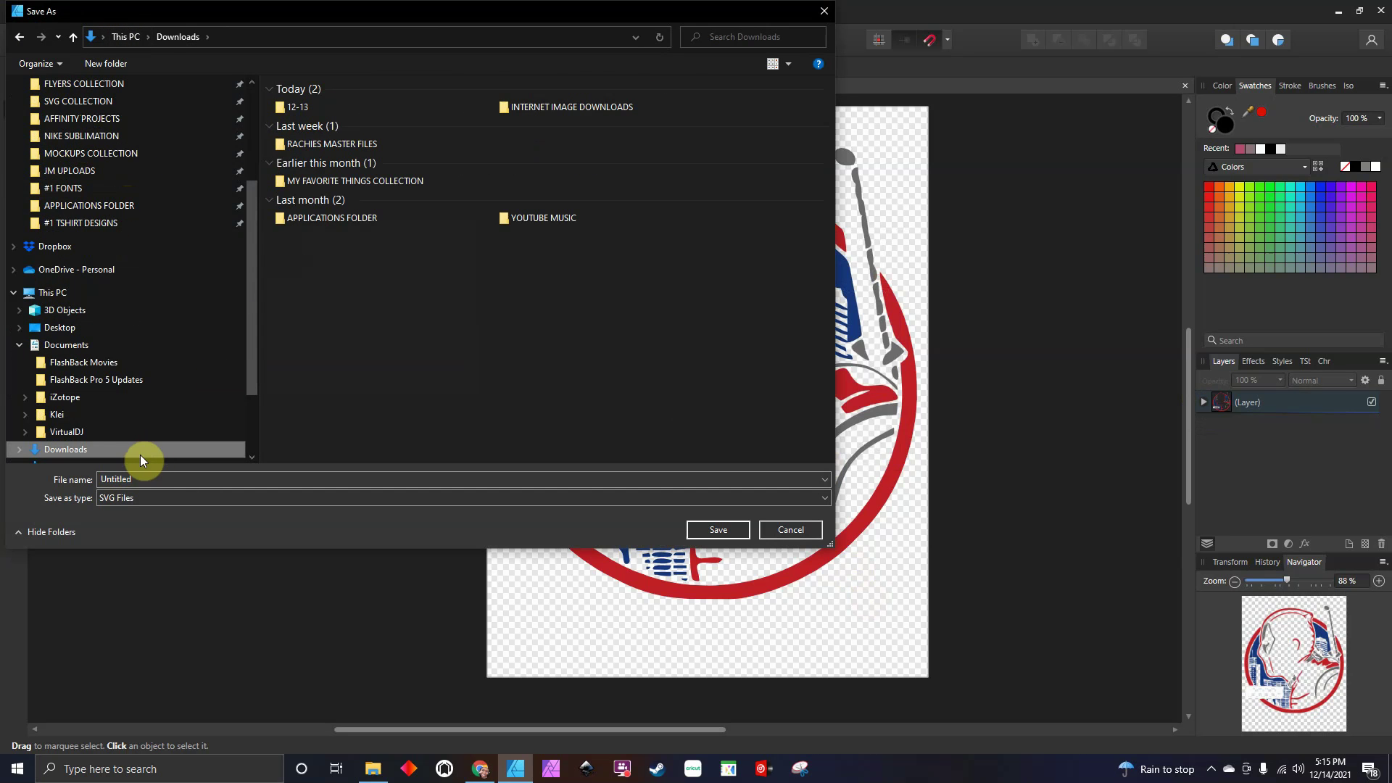
click(190, 479)
text(DE)
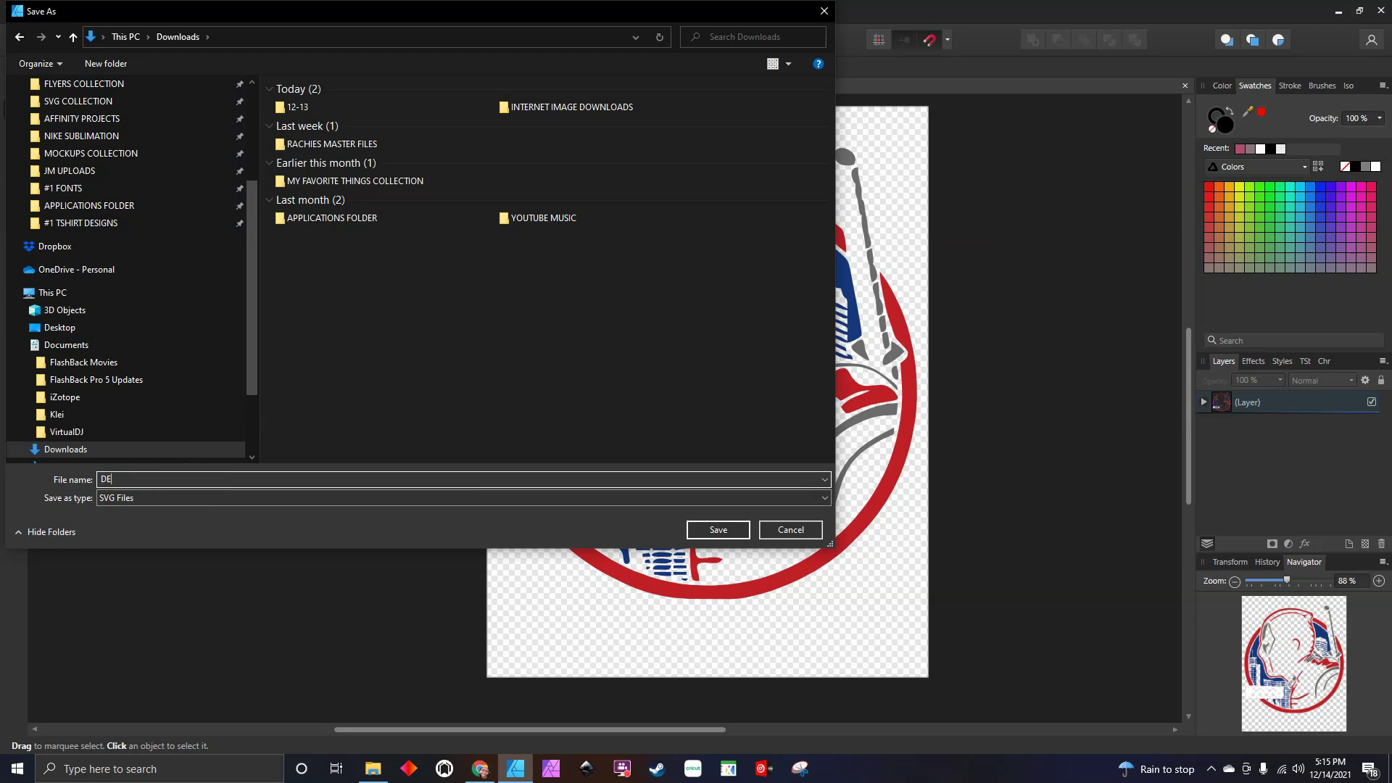
text(ADPOOL)
click(707, 529)
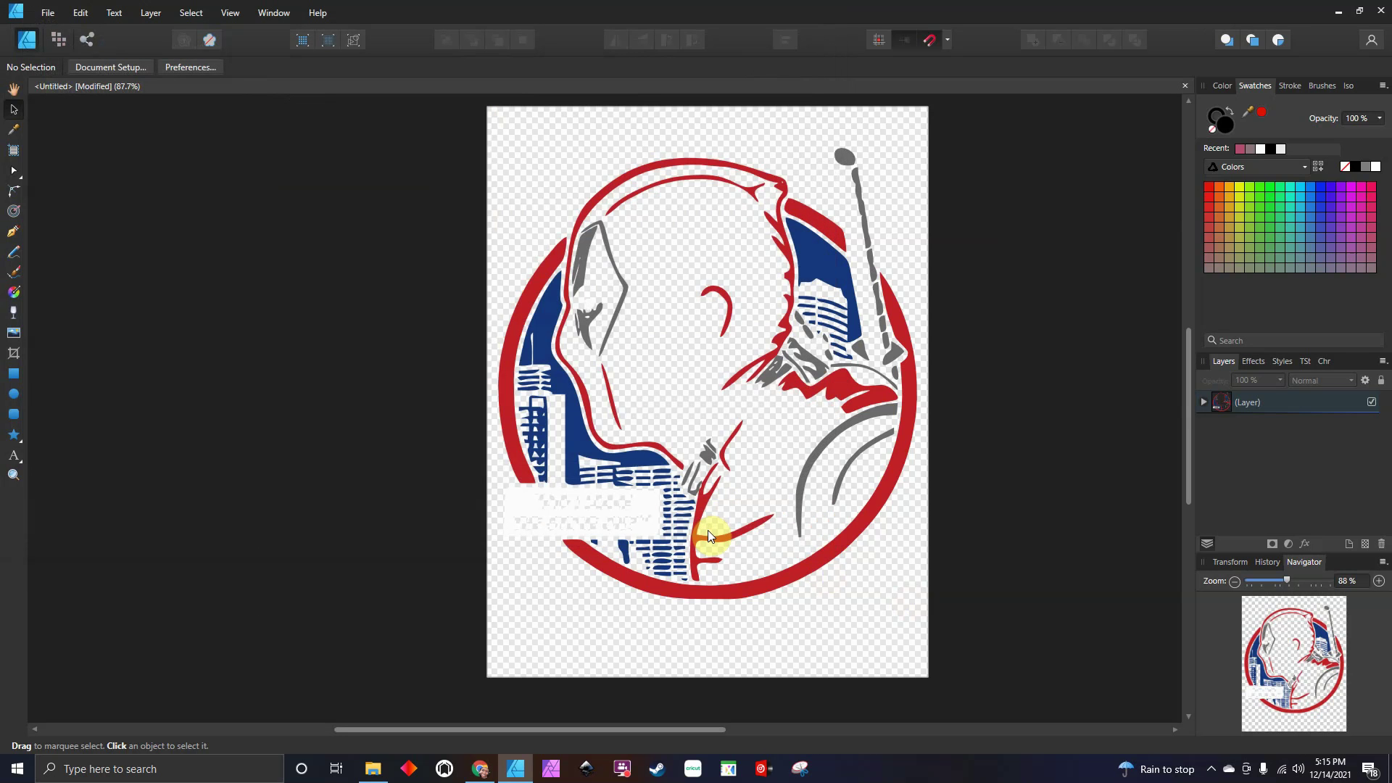